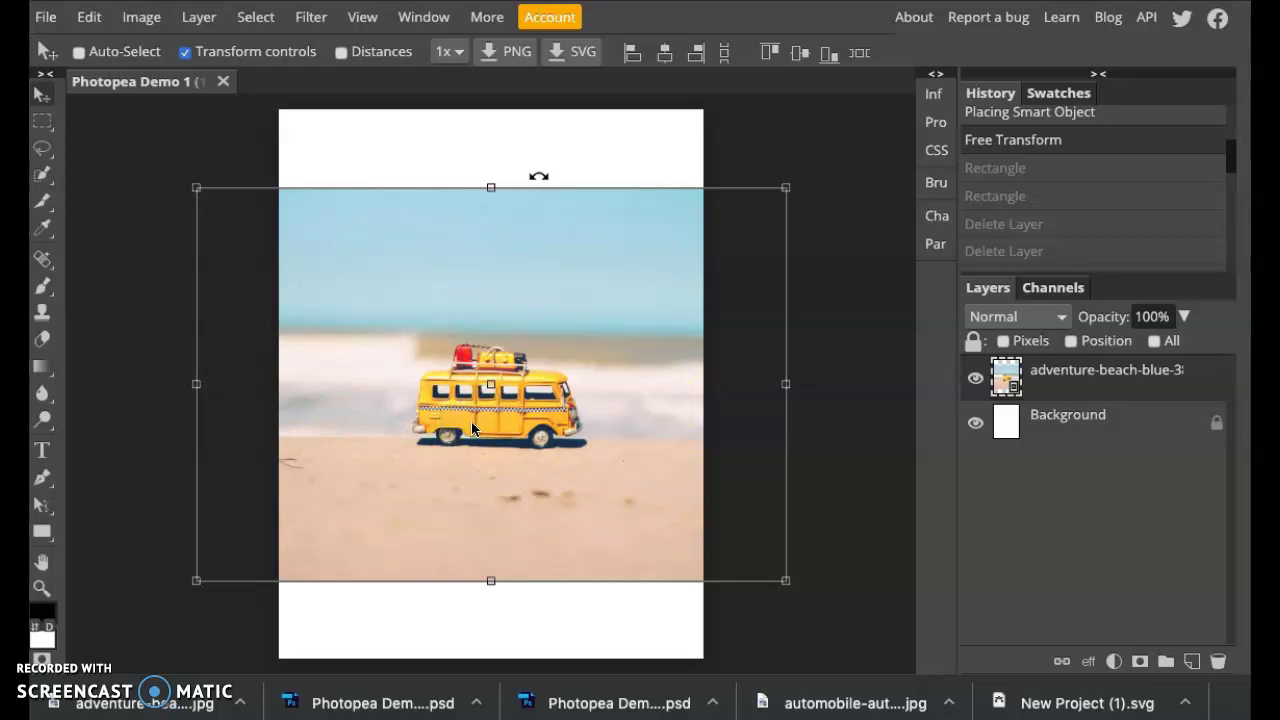
- Draw a rectangle shape covering the entire canvas
click(349, 591)
click(488, 340)
click(43, 533)
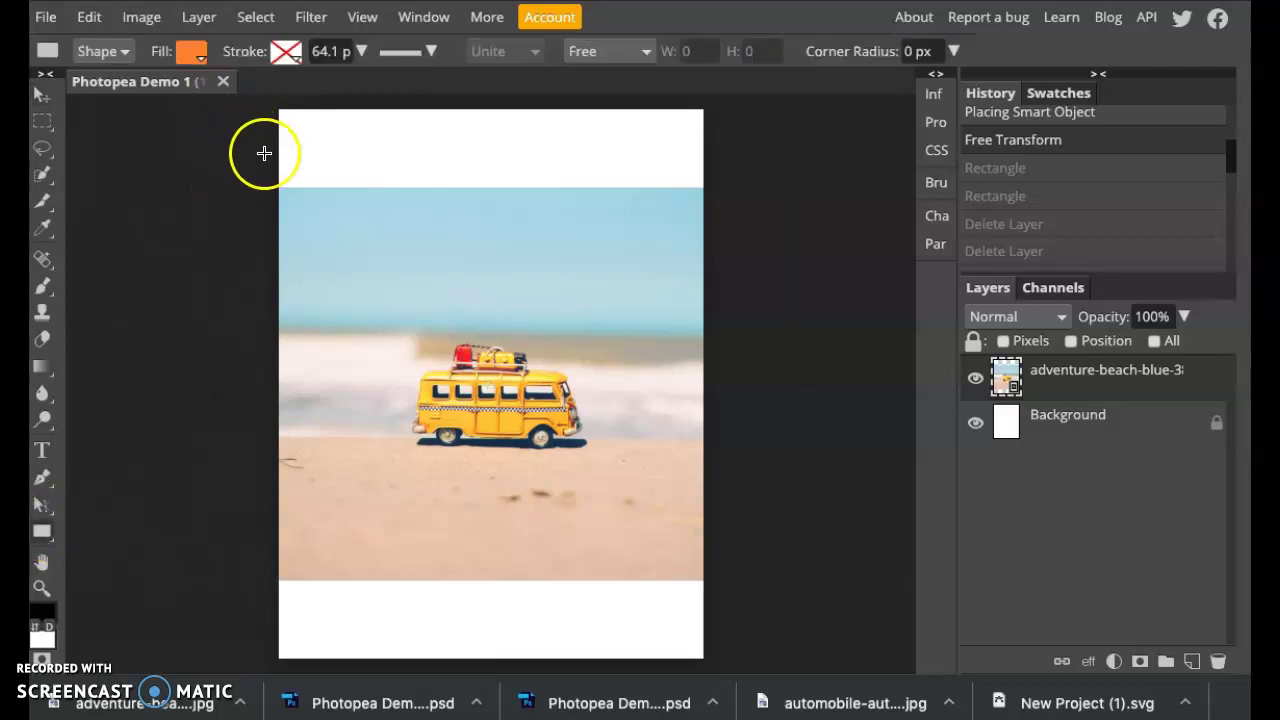
drag(279, 106, 705, 659)
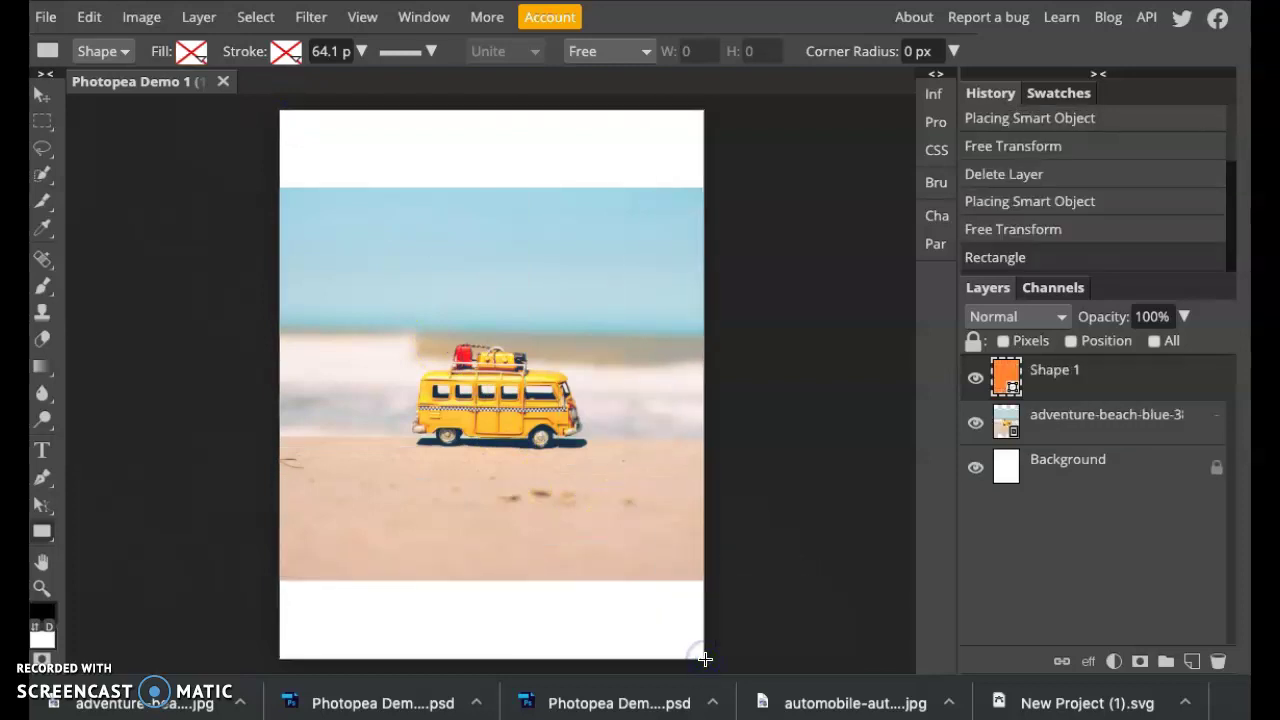
- Fill the rectangle with solid orange and move the beach photo layer above it
click(191, 51)
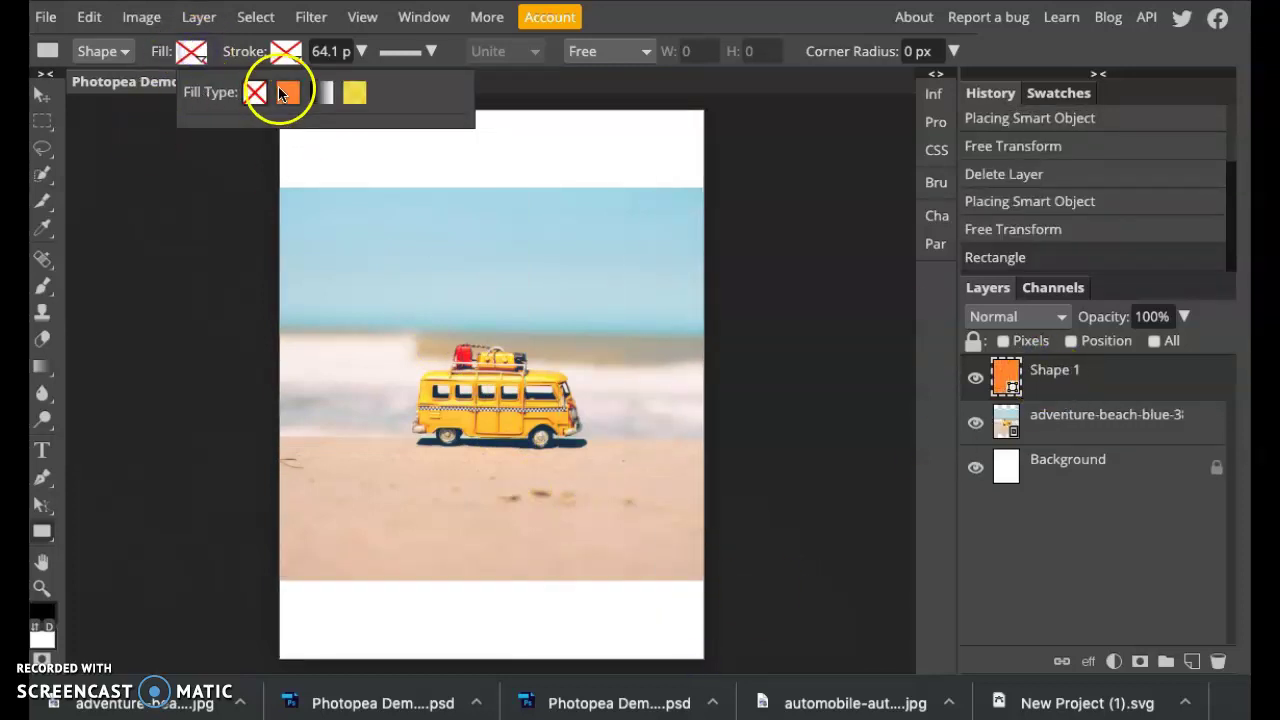
click(287, 93)
click(42, 94)
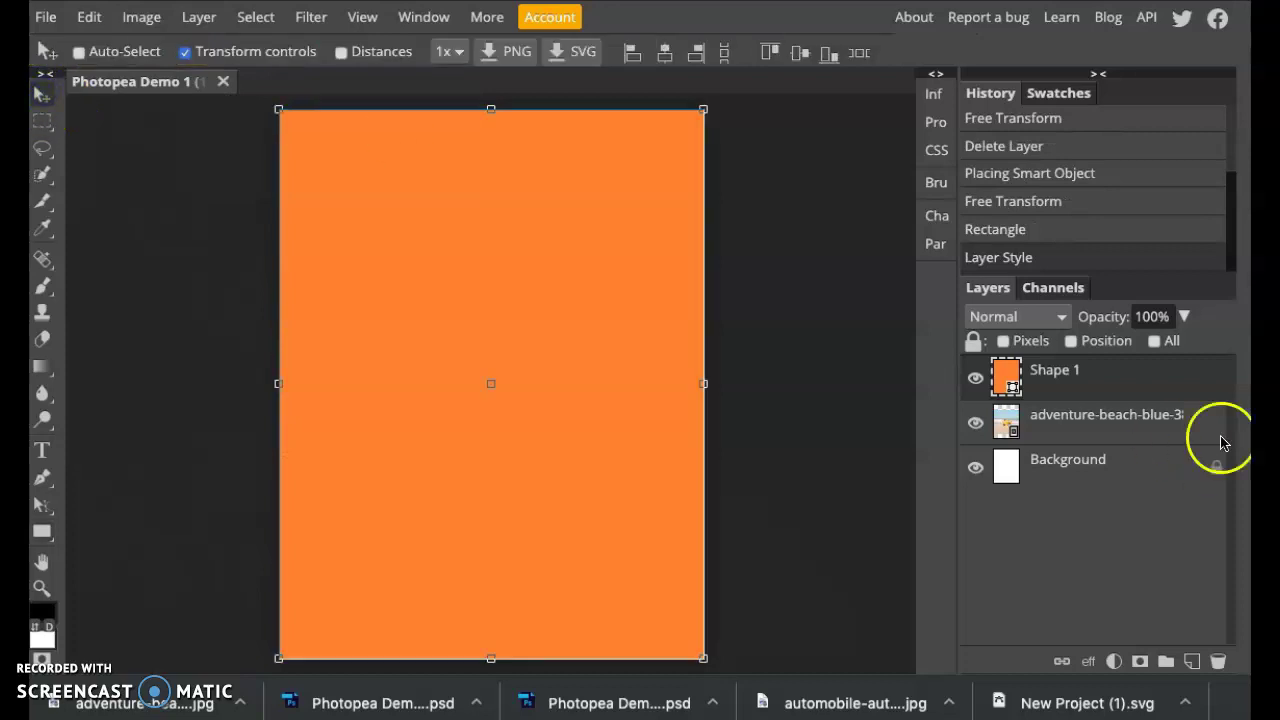
drag(1112, 425, 1072, 368)
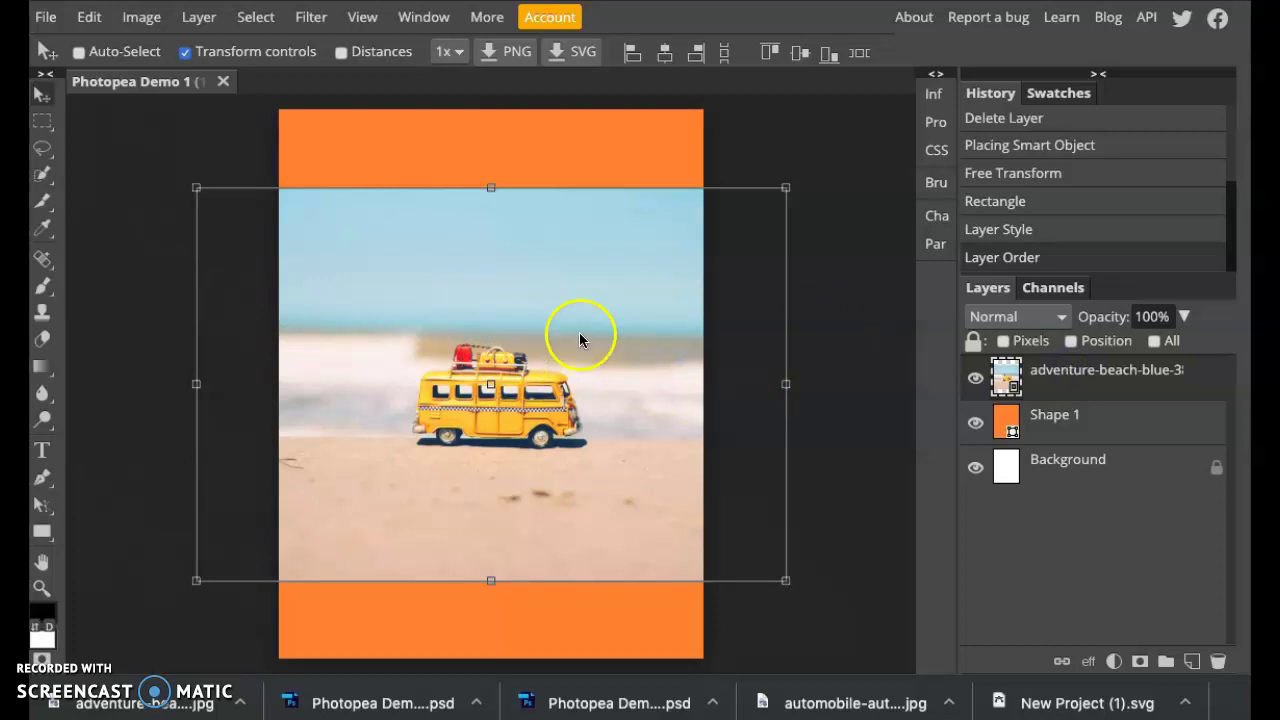
- Try to select the yellow van in the beach photo with the Quick Selection tool
right_click(42, 286)
right_click(45, 177)
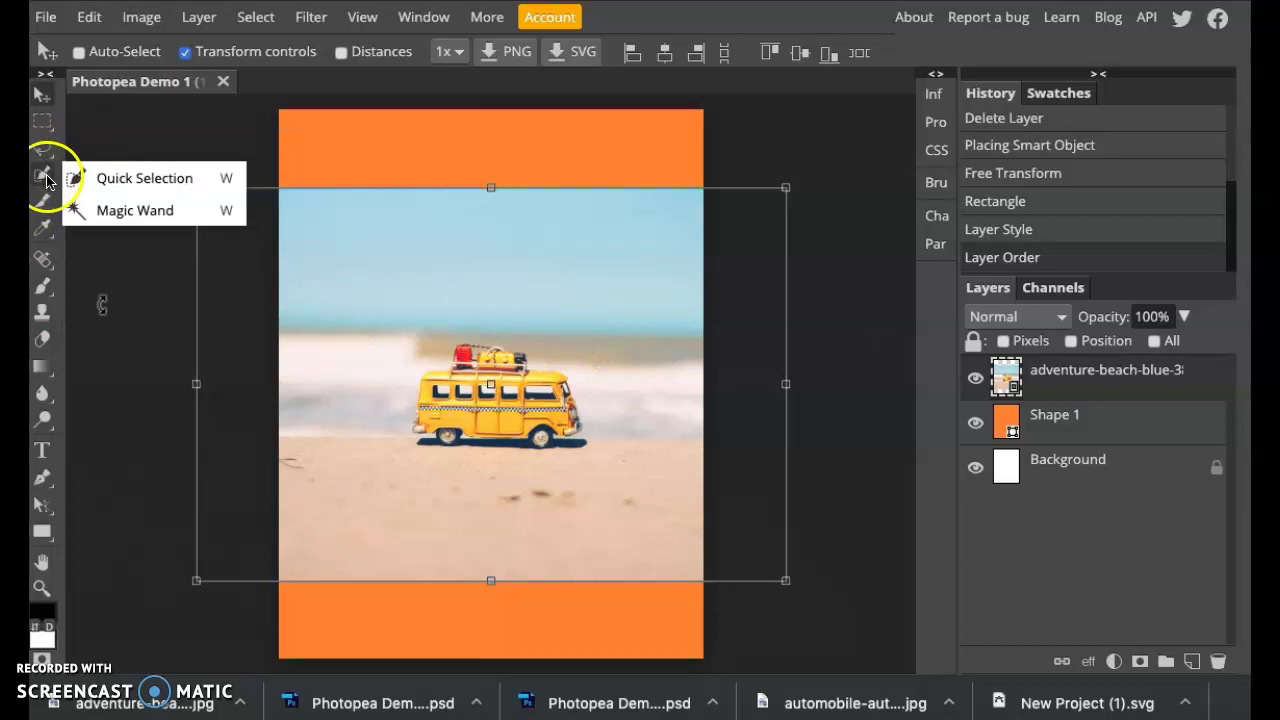
click(108, 178)
click(442, 398)
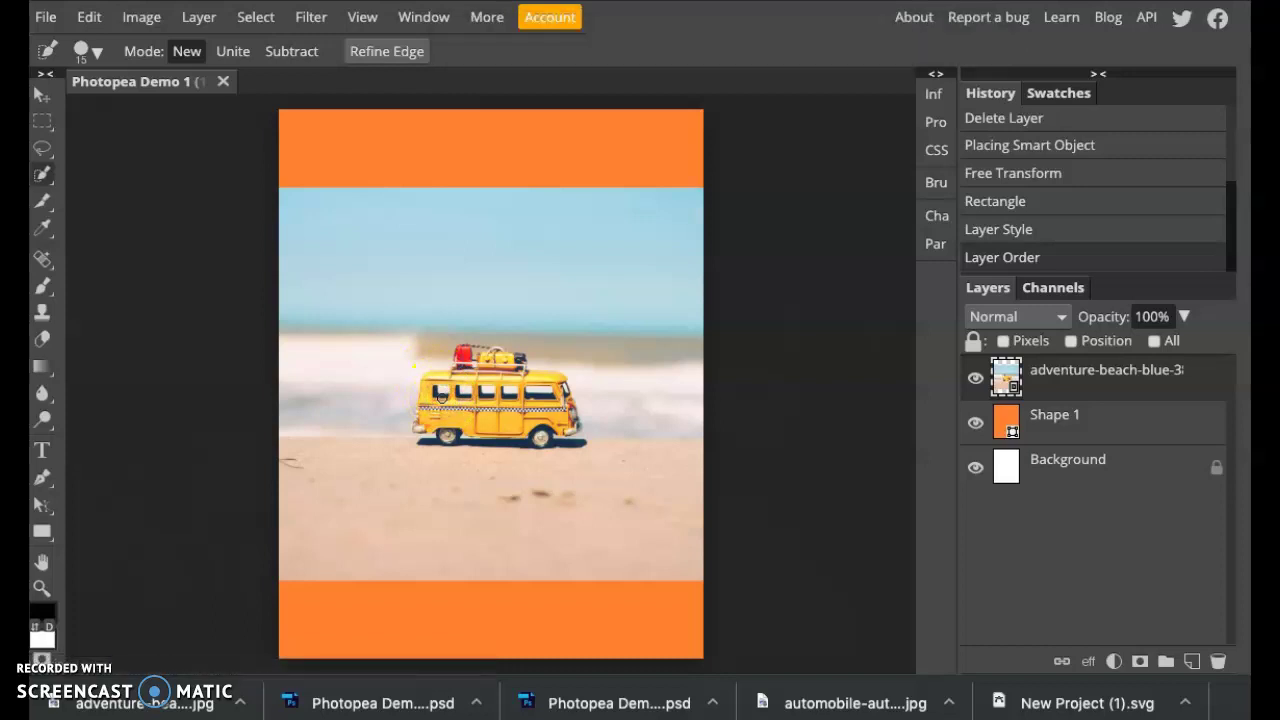
click(443, 408)
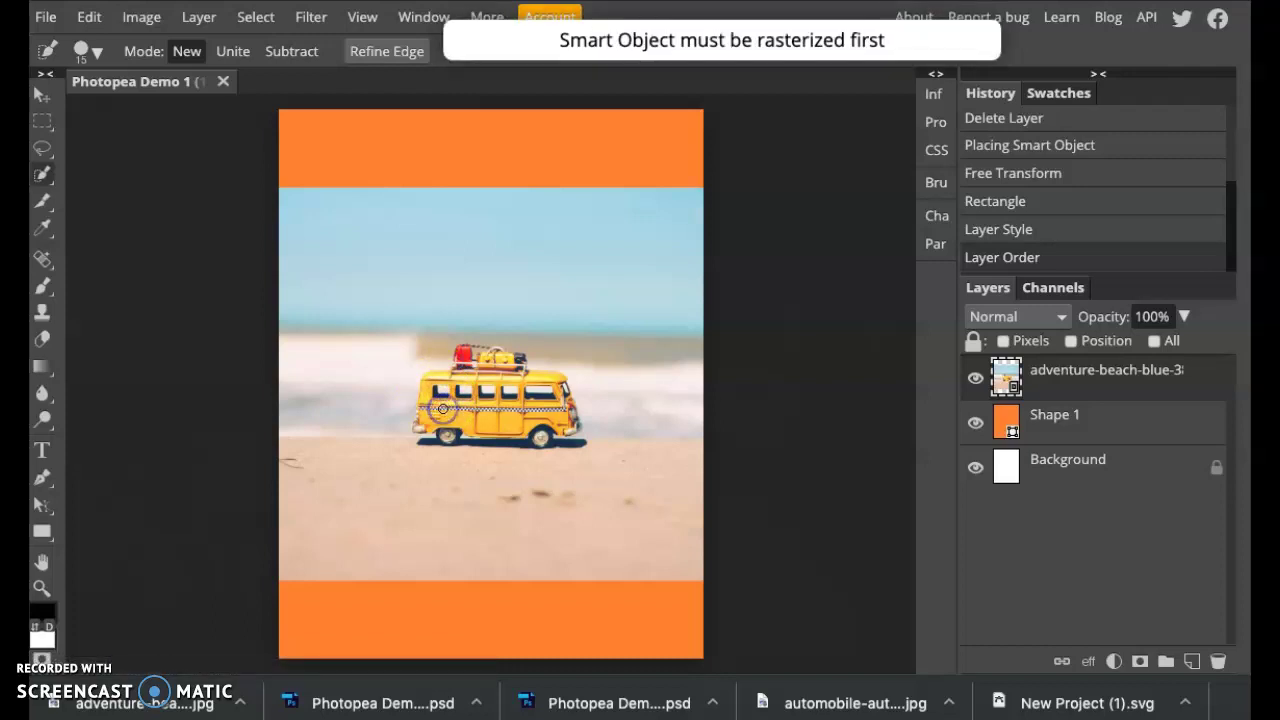
click(460, 418)
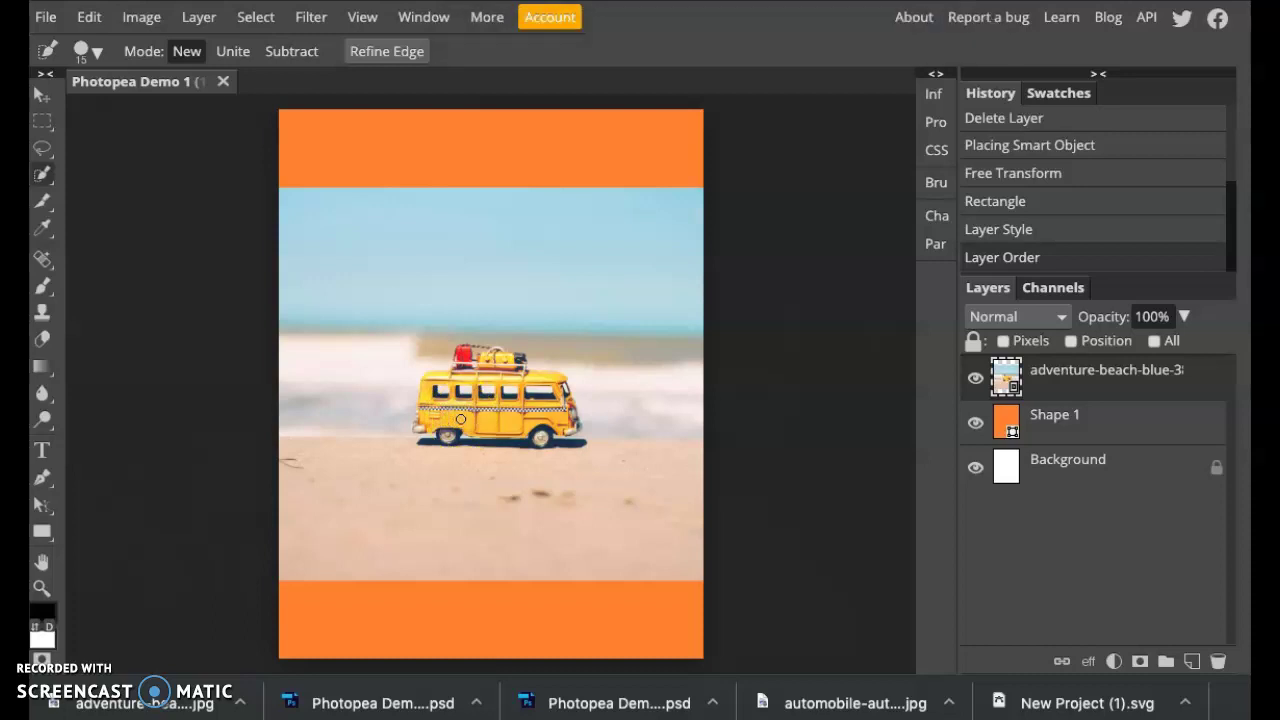
click(562, 366)
click(486, 389)
click(470, 364)
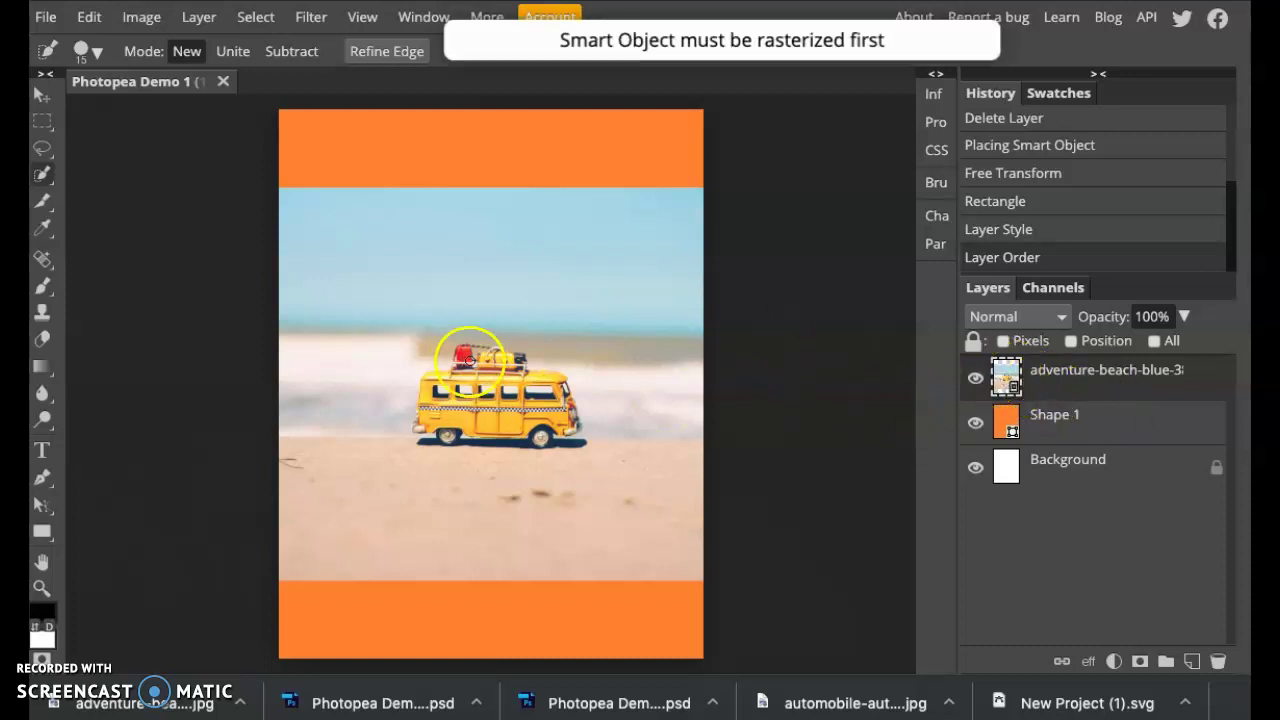
- Rasterize the beach photo layer
right_click(1006, 372)
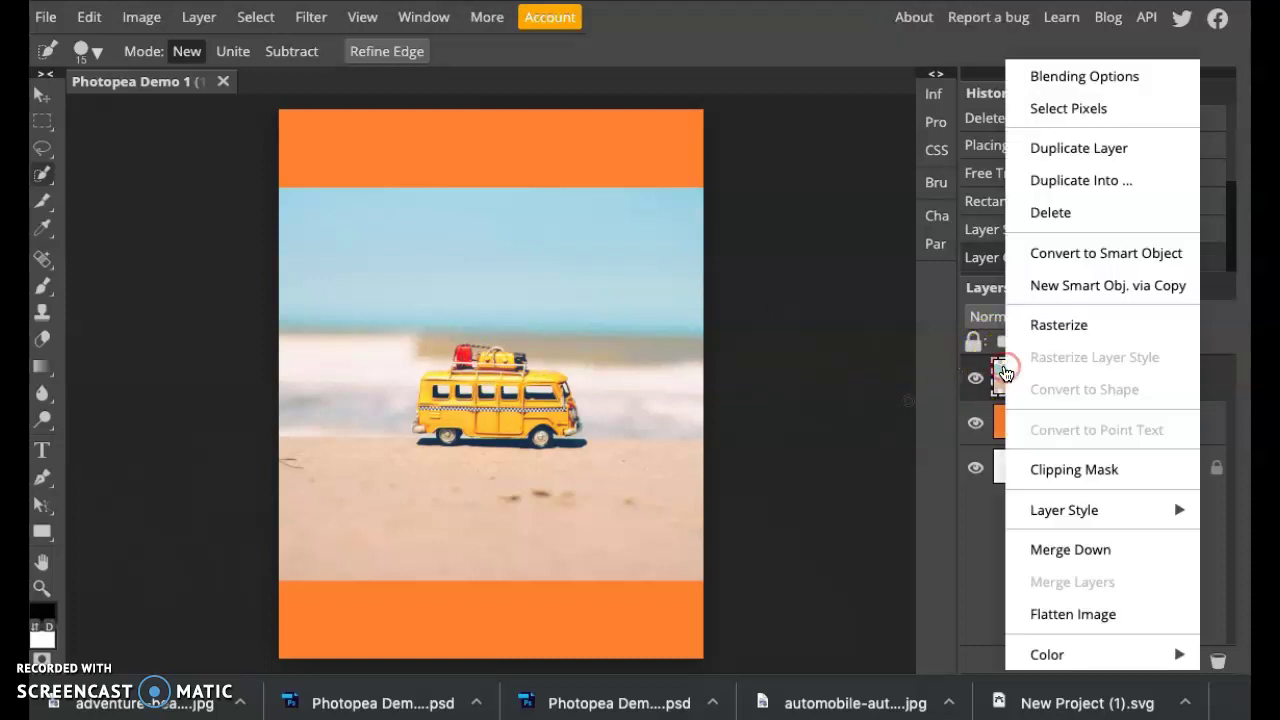
click(1064, 333)
click(1020, 393)
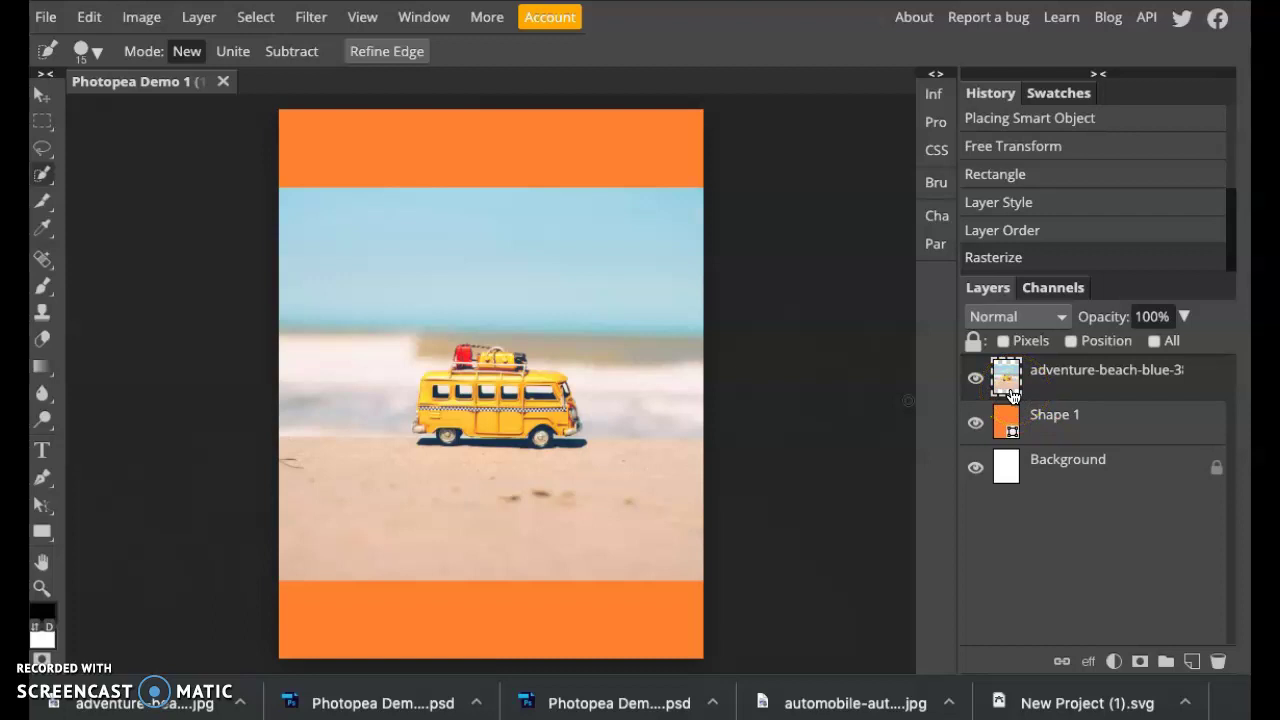
- Select the yellow van and its roof luggage roughly with the Quick Selection tool
click(41, 172)
click(92, 176)
click(431, 423)
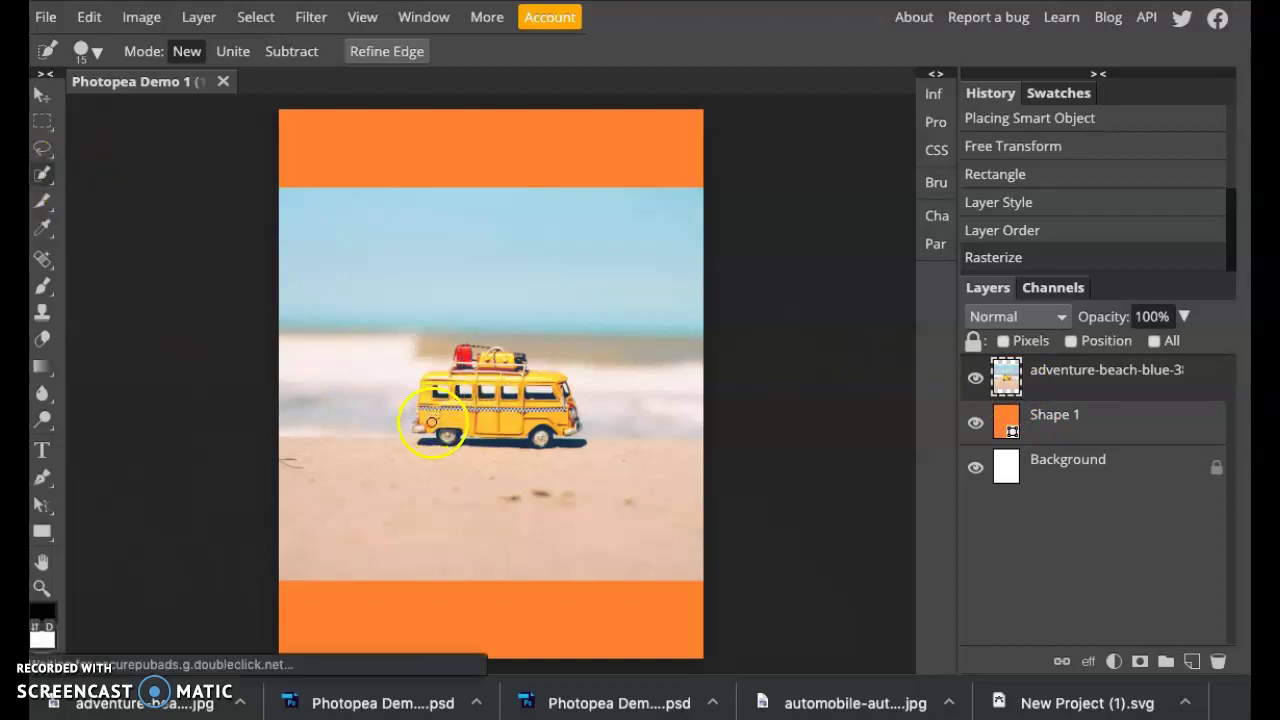
mouse_move(431, 418)
mouse_down()
mouse_move(432, 401)
mouse_move(488, 366)
mouse_move(464, 358)
mouse_move(535, 390)
mouse_move(562, 440)
mouse_move(462, 445)
mouse_move(414, 431)
mouse_up()
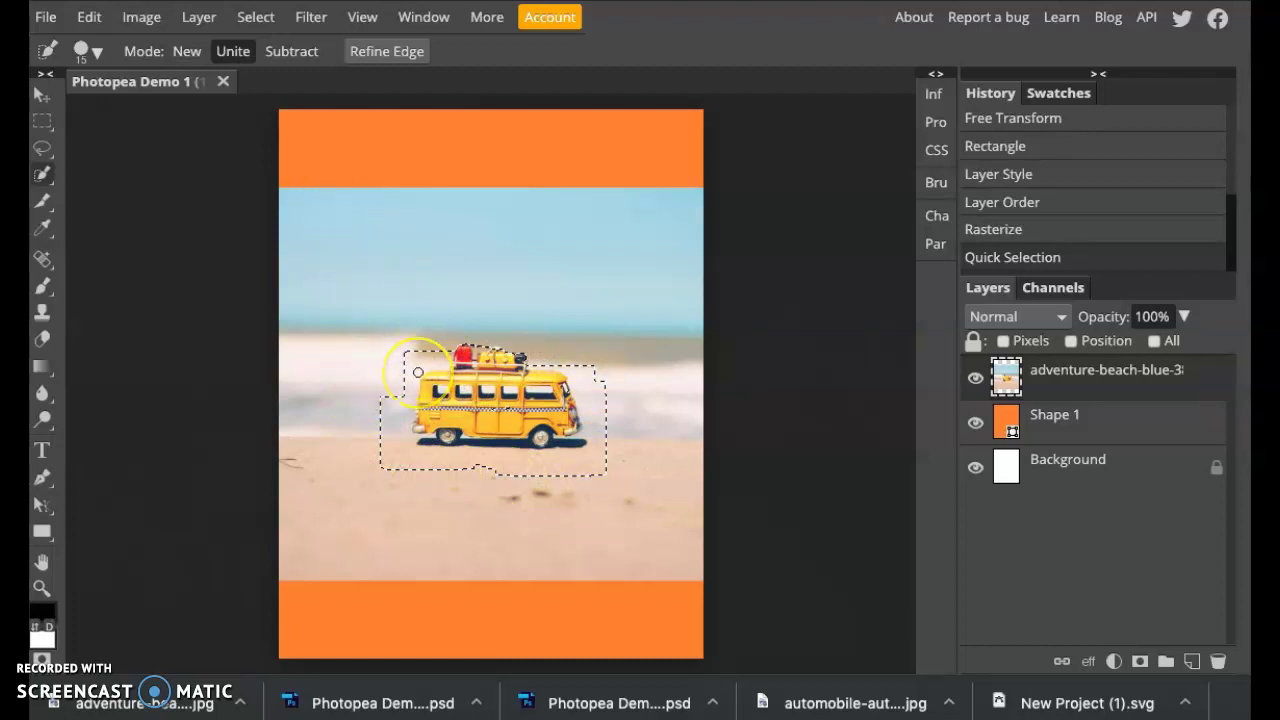
- Subtract the excess sand, sea and sky around the van from the selection
click(288, 60)
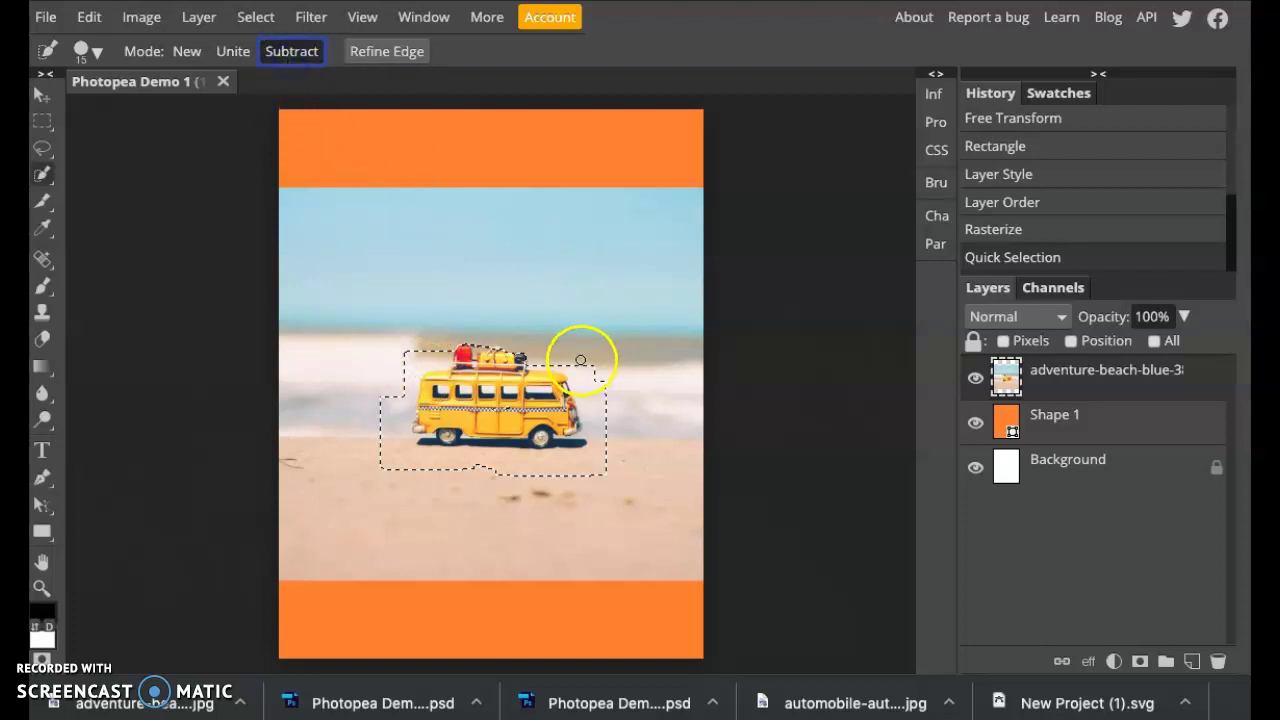
mouse_move(586, 378)
mouse_down()
mouse_move(589, 389)
mouse_move(575, 372)
mouse_up()
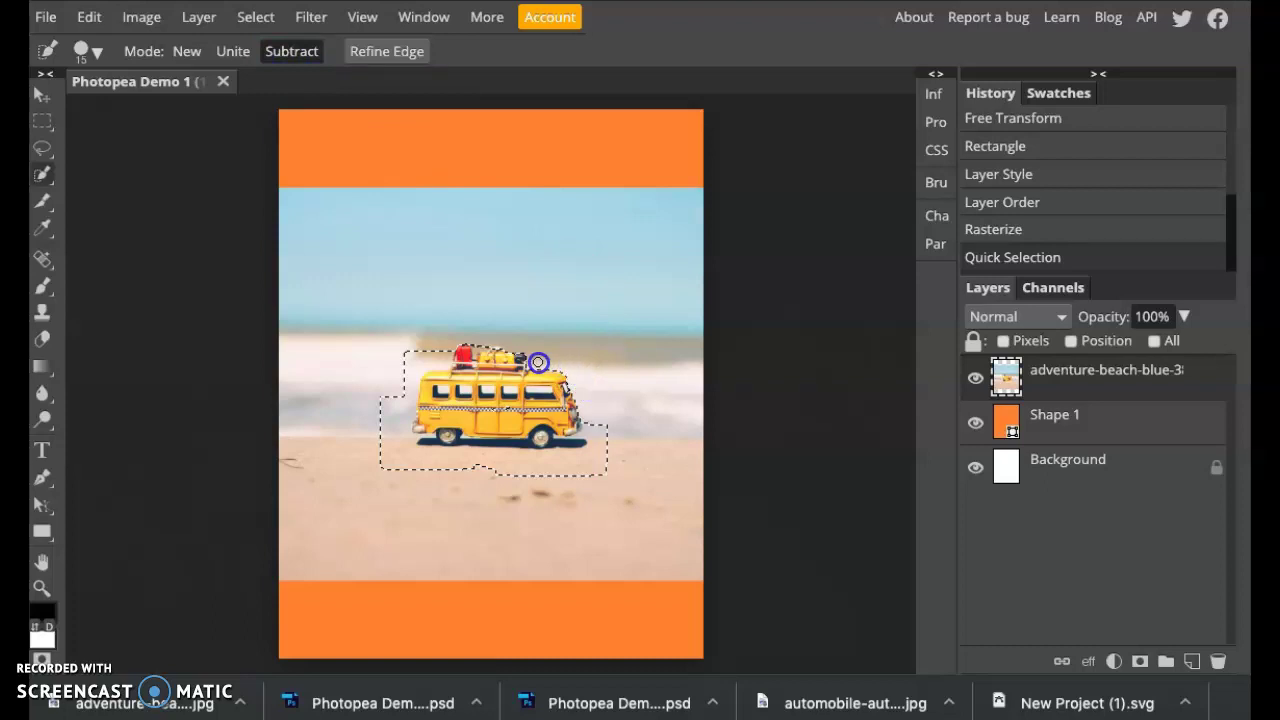
mouse_move(606, 449)
mouse_down()
mouse_move(573, 469)
mouse_move(397, 463)
mouse_move(383, 440)
mouse_move(391, 403)
mouse_move(403, 363)
mouse_move(425, 349)
mouse_up()
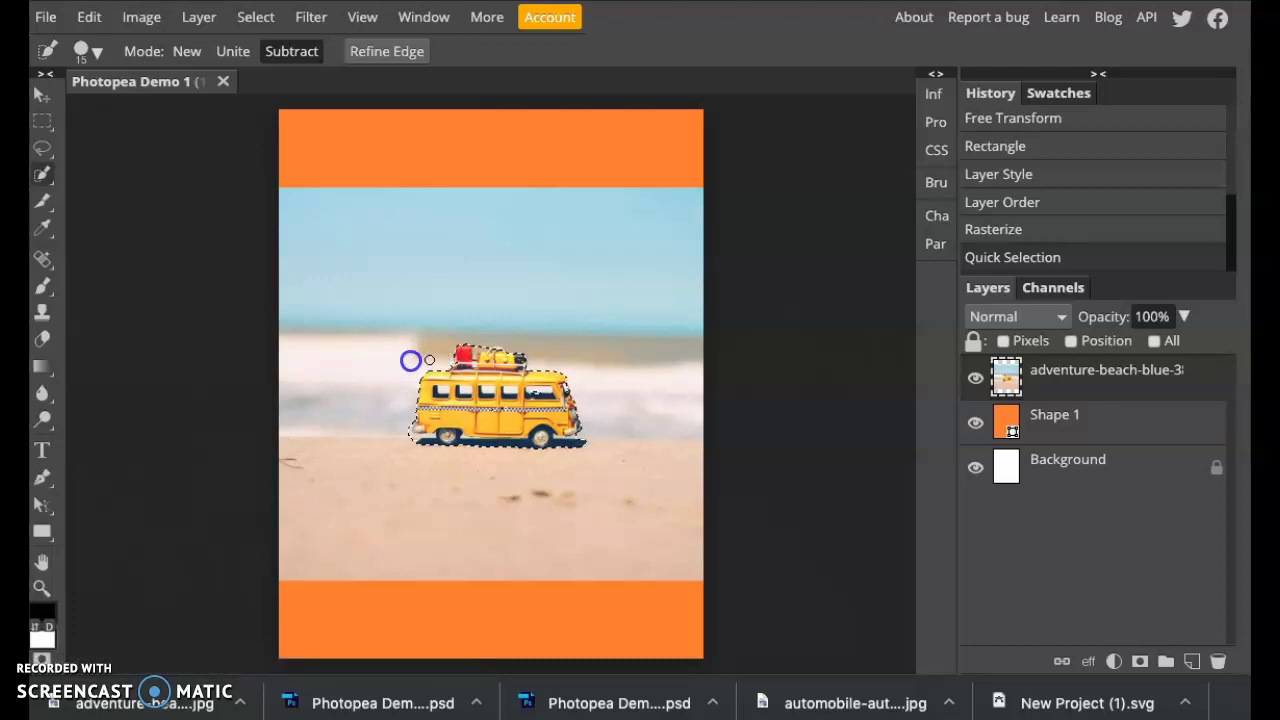
click(403, 429)
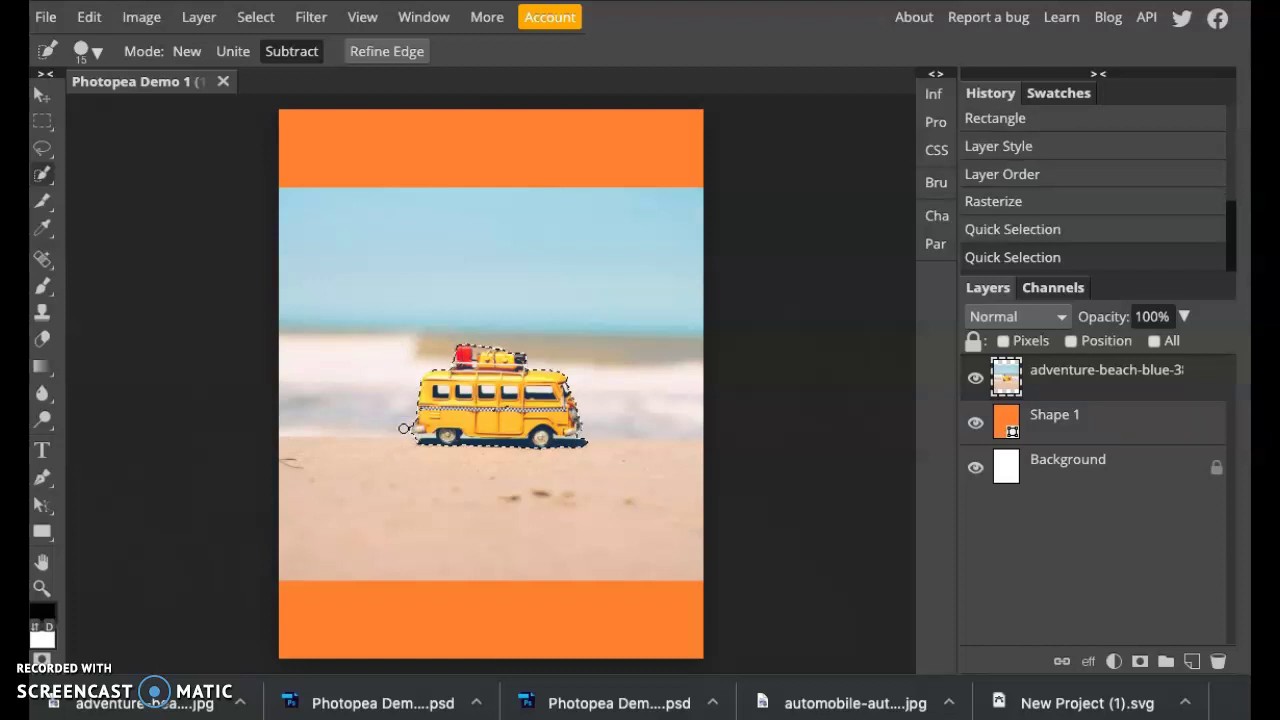
- Add a raster mask to the beach photo layer from the van selection and make the mask active for editing
click(1140, 662)
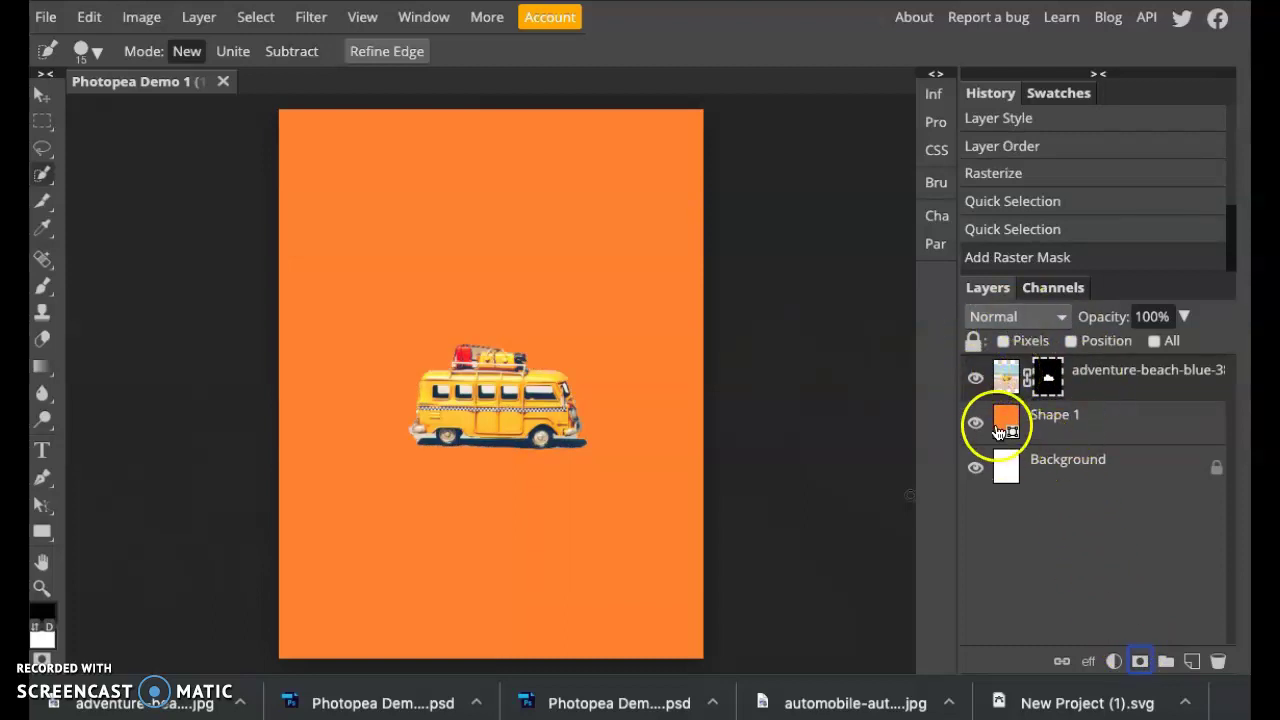
click(1006, 376)
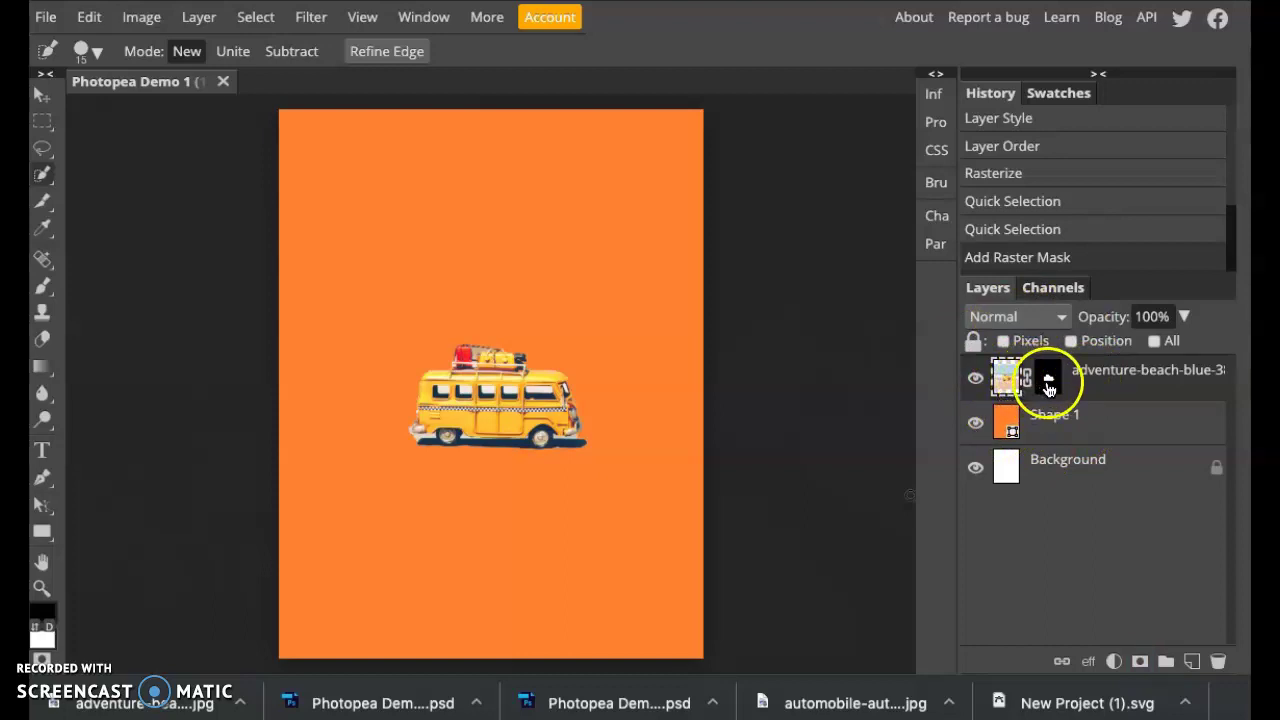
click(1048, 385)
click(1007, 386)
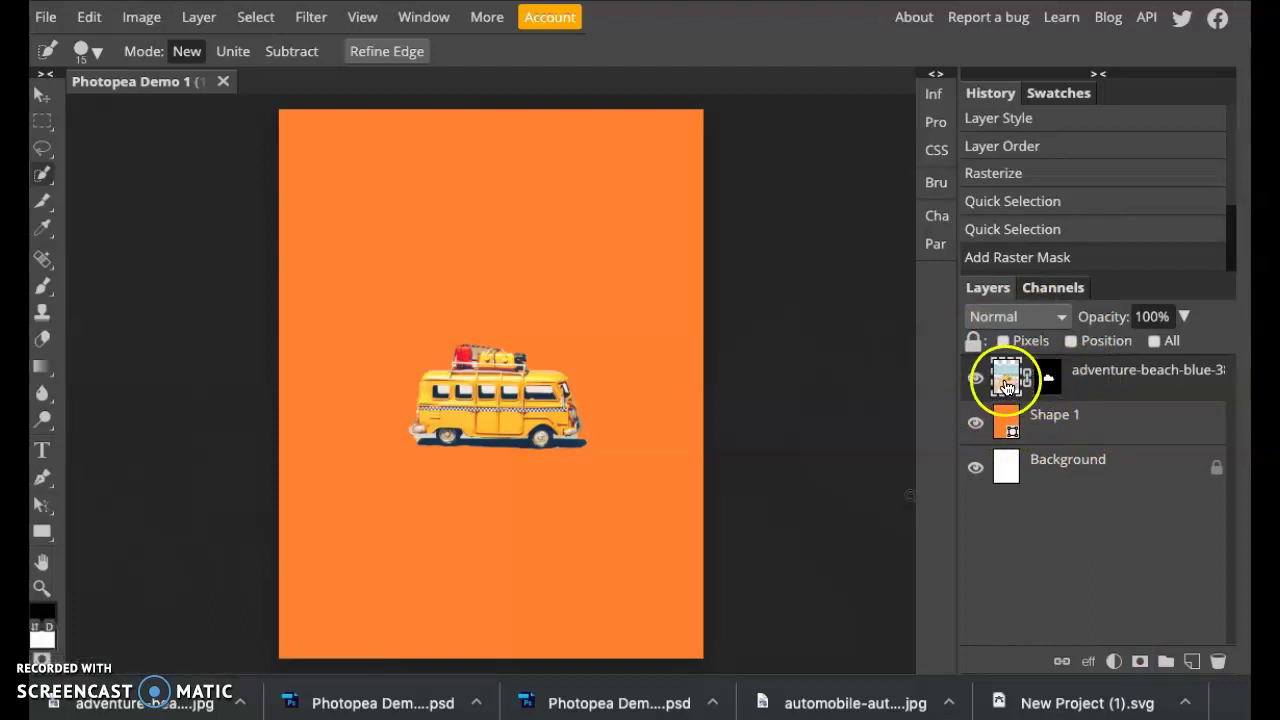
click(1049, 380)
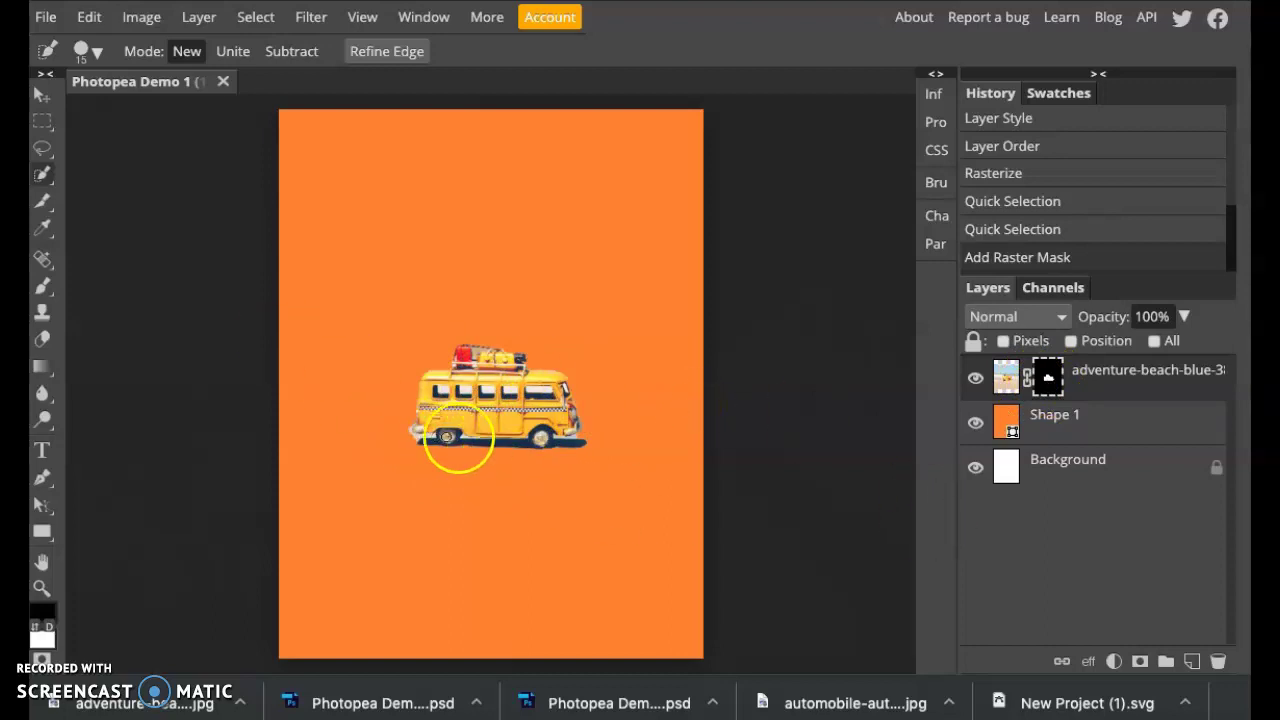
- Zoom in on the van and activate the Brush tool with the beach photo's layer mask targeted
click(41, 588)
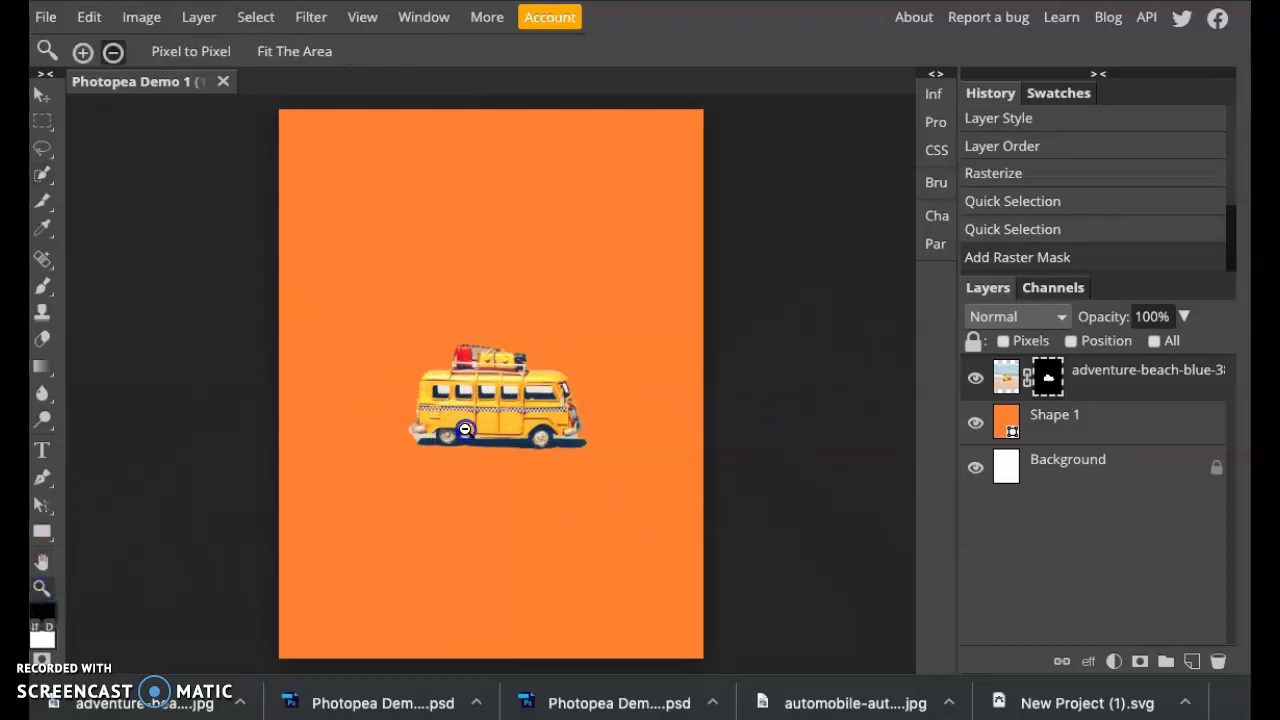
click(462, 427)
click(84, 53)
click(450, 393)
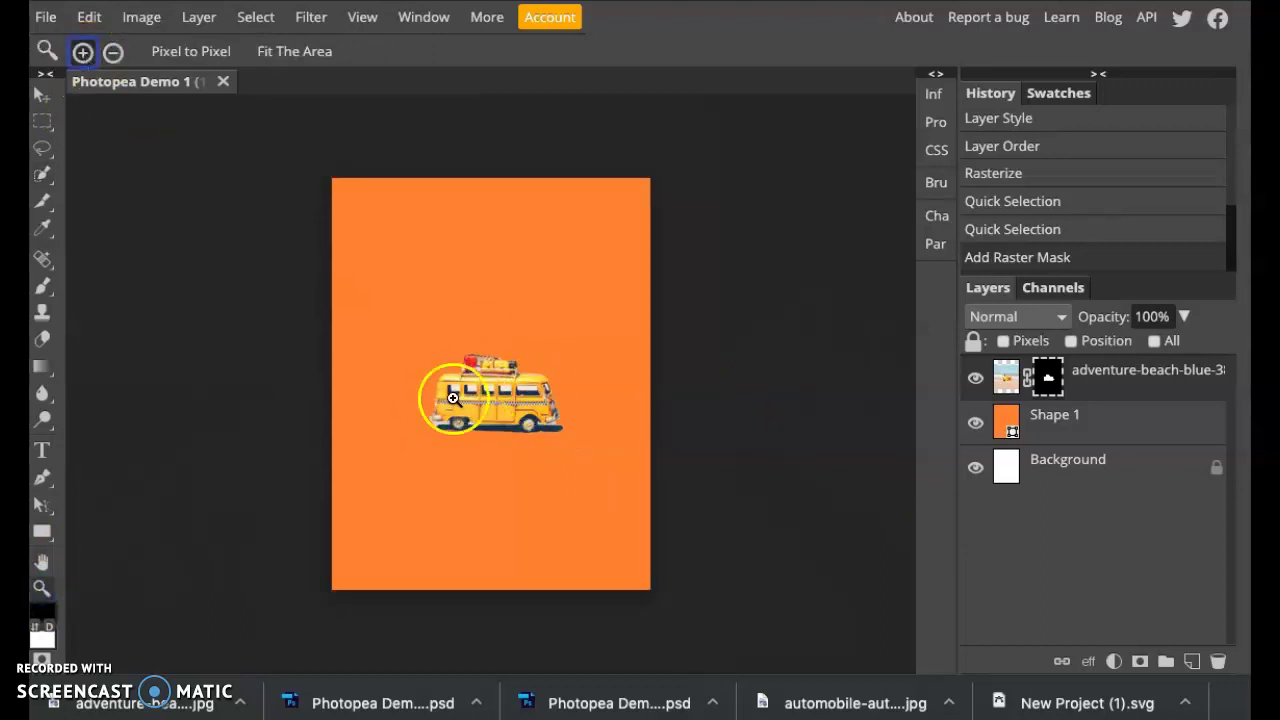
click(437, 451)
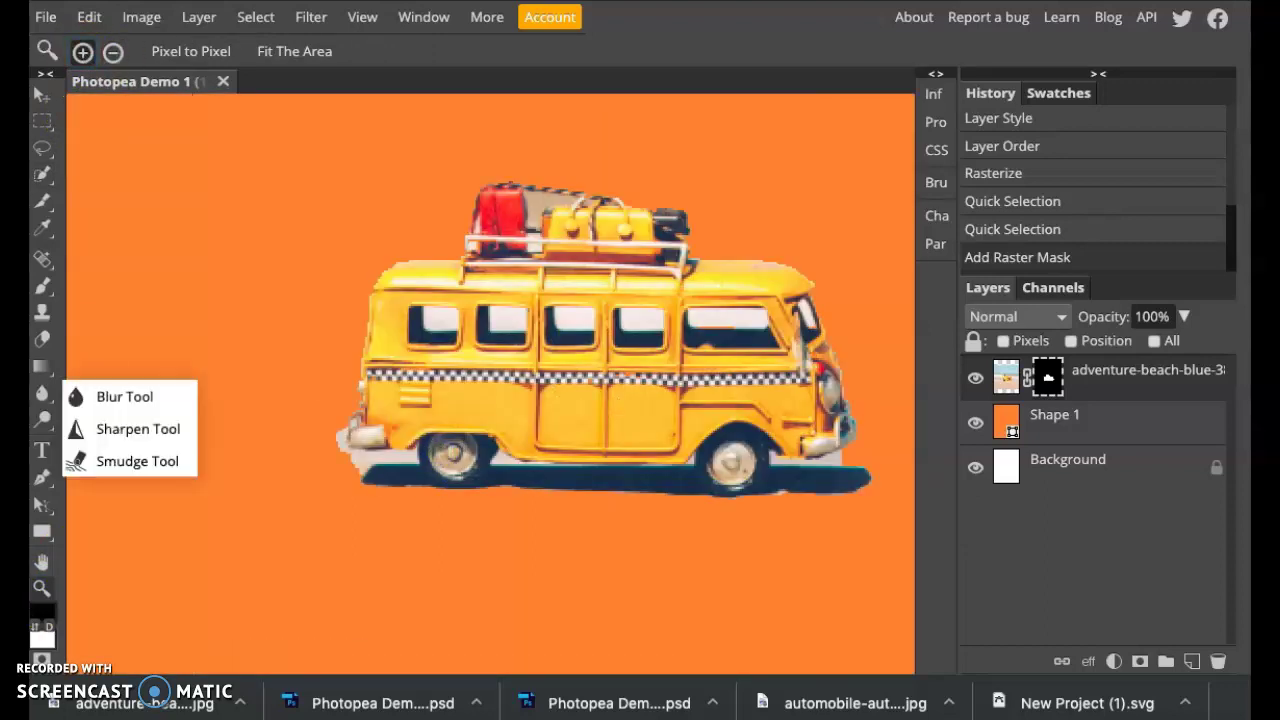
right_click(41, 291)
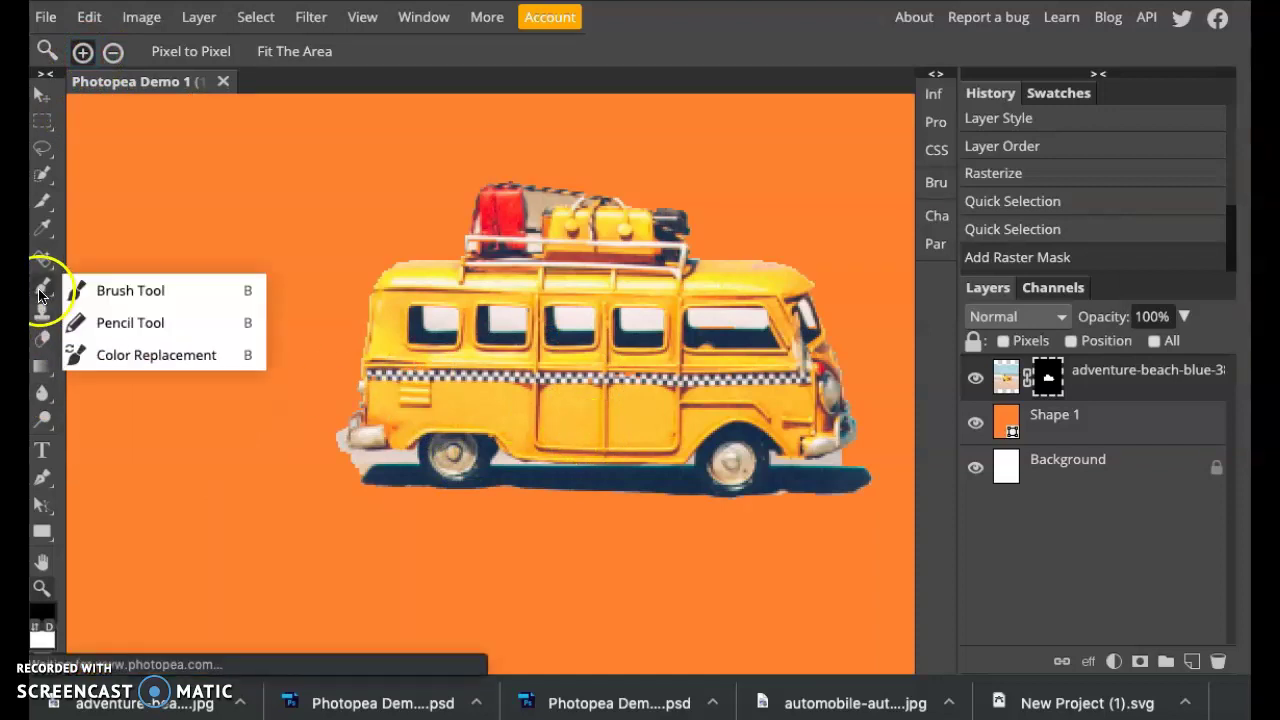
click(94, 290)
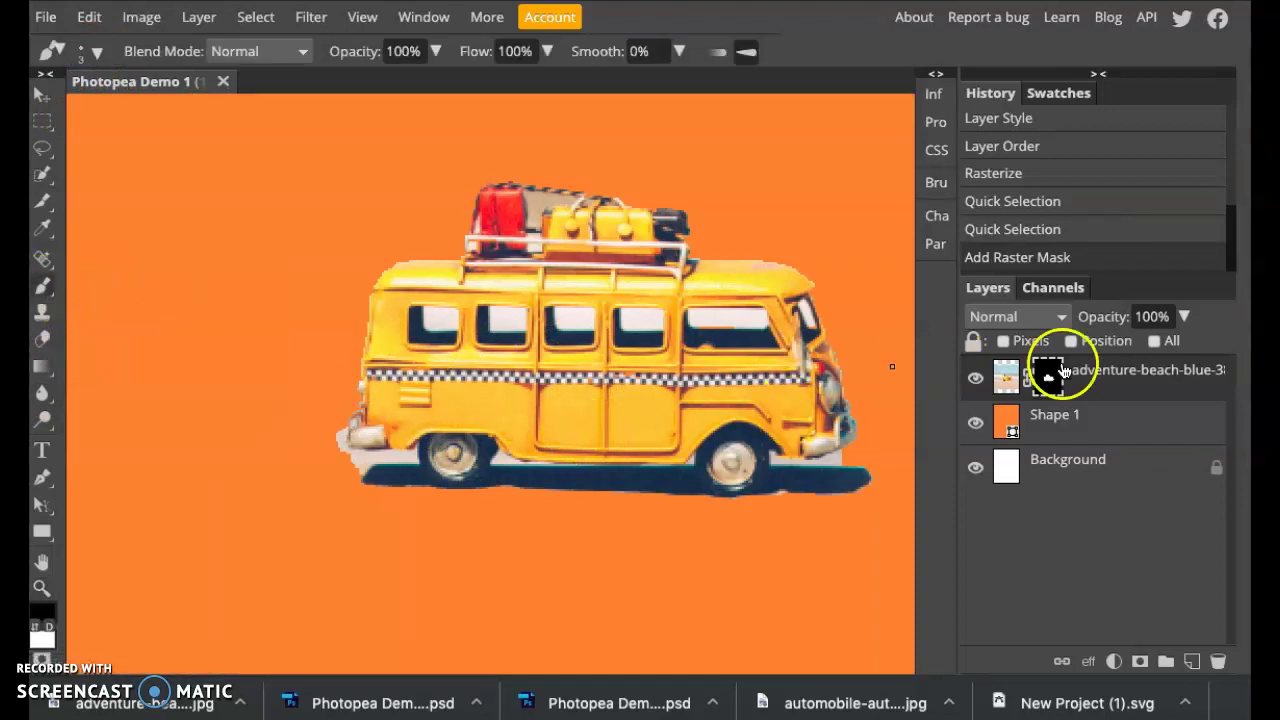
drag(1057, 400, 1049, 381)
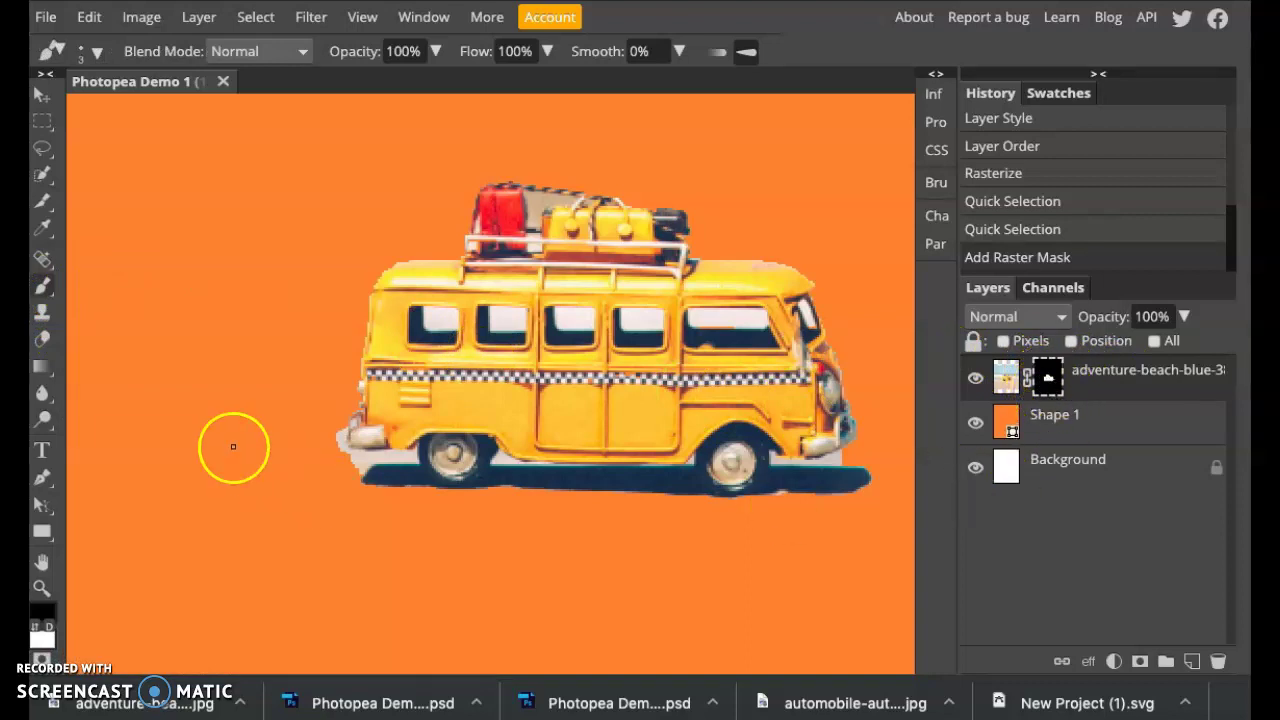
right_click(43, 287)
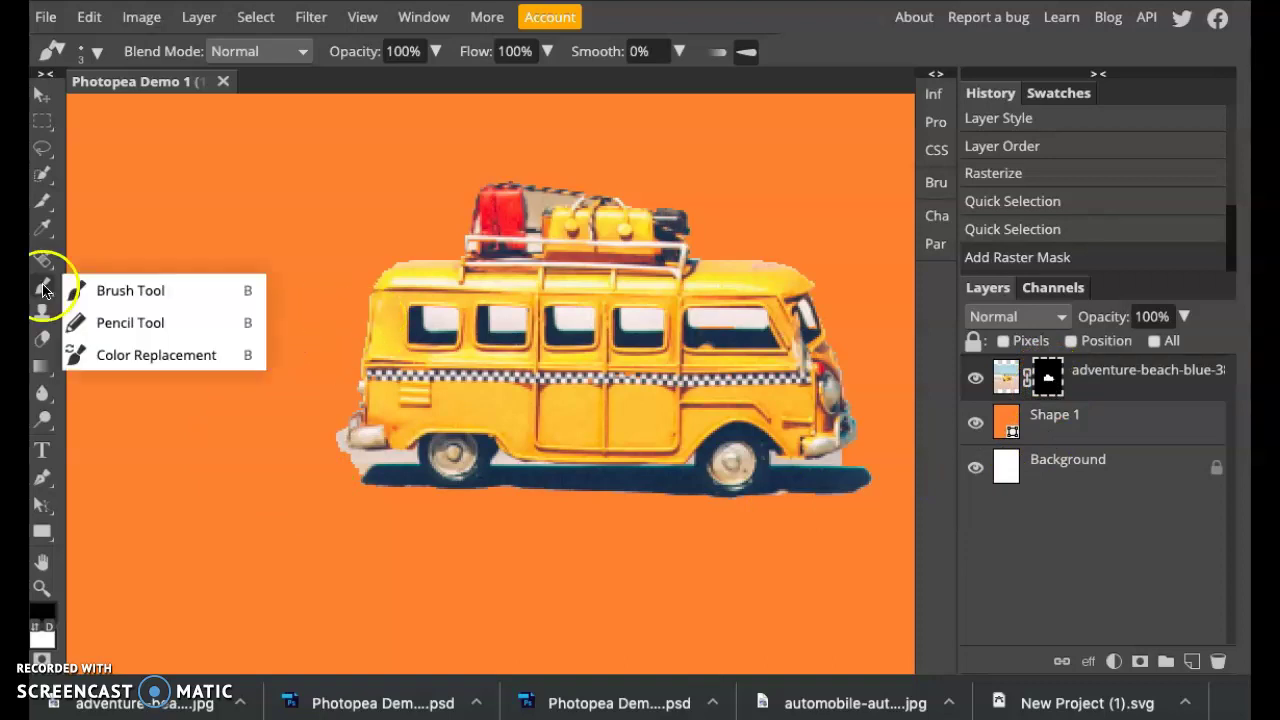
click(43, 289)
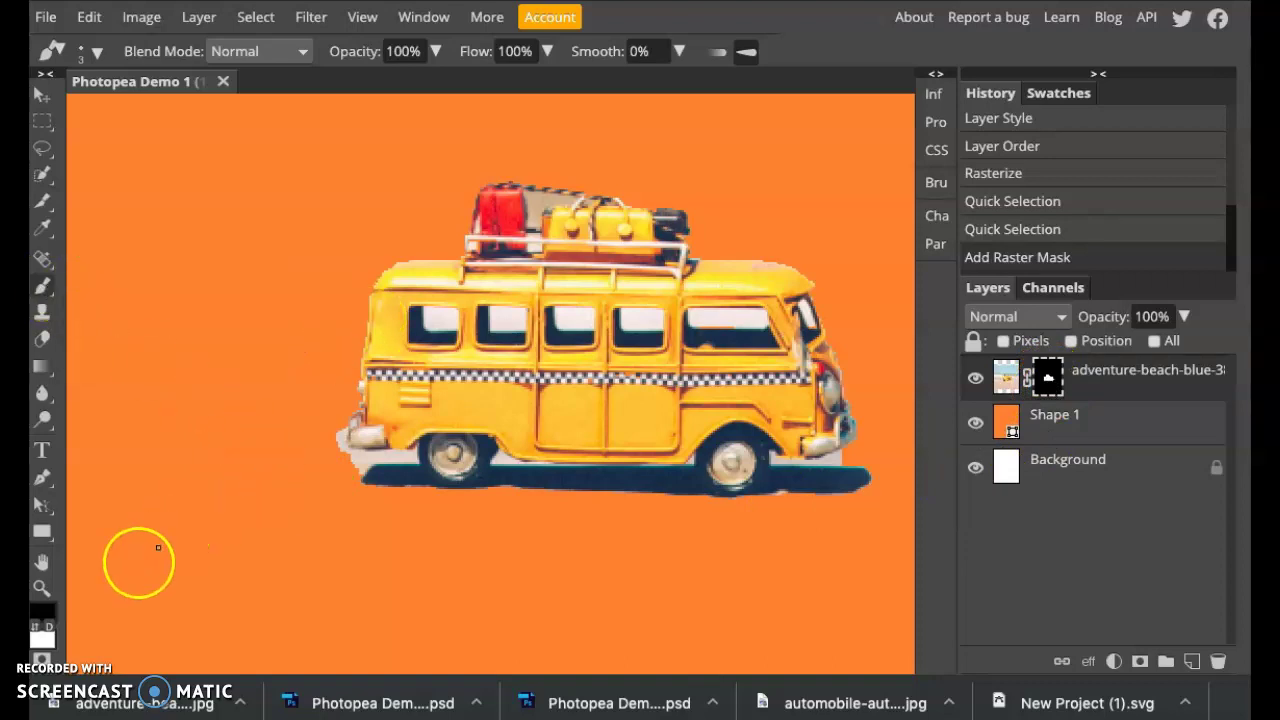
- Check the foreground and background colours in the colour picker
click(43, 620)
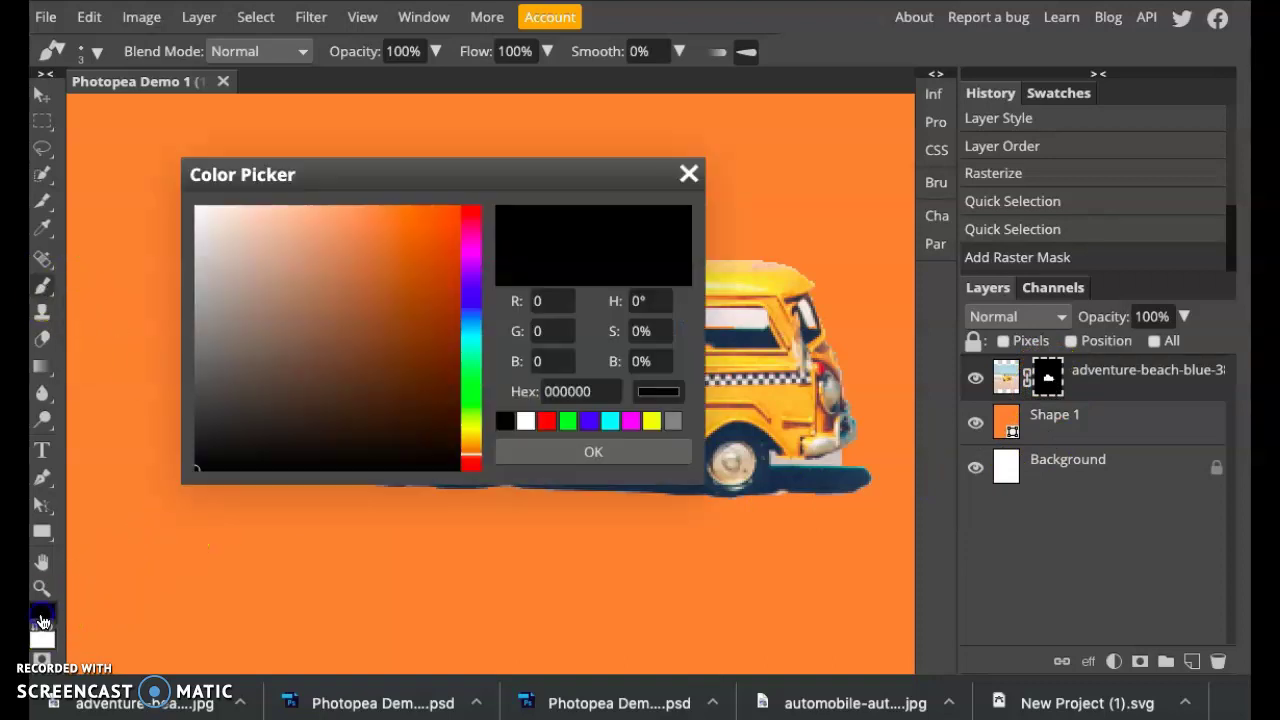
click(538, 460)
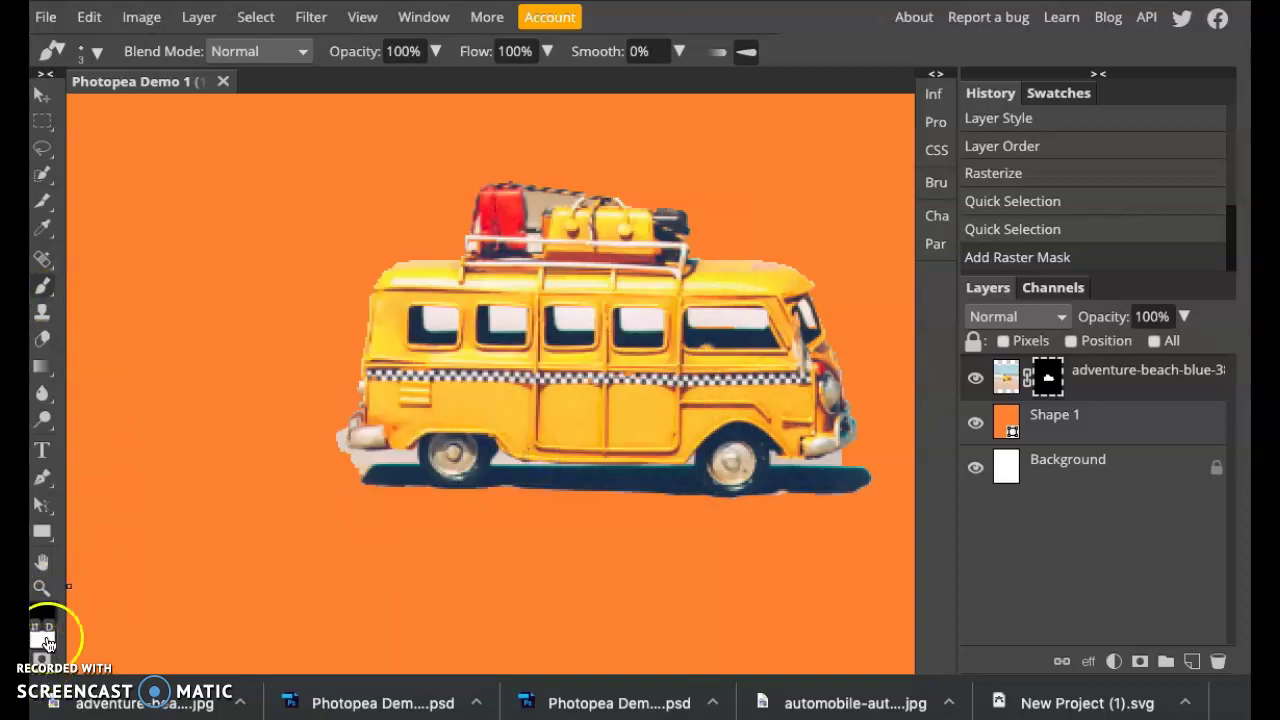
click(45, 641)
click(522, 458)
- Paint black on the layer mask over the leftover sand at the rear bumper and a patch of the body beside the rear wheel
click(354, 466)
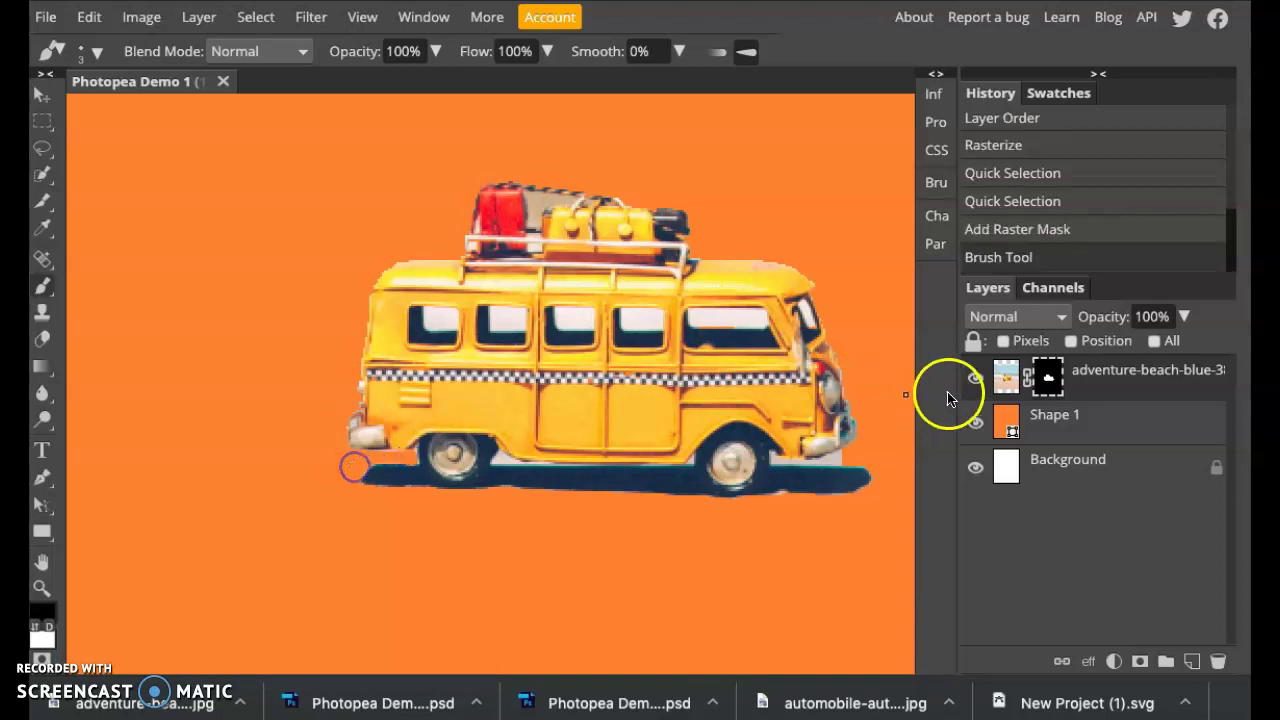
click(415, 459)
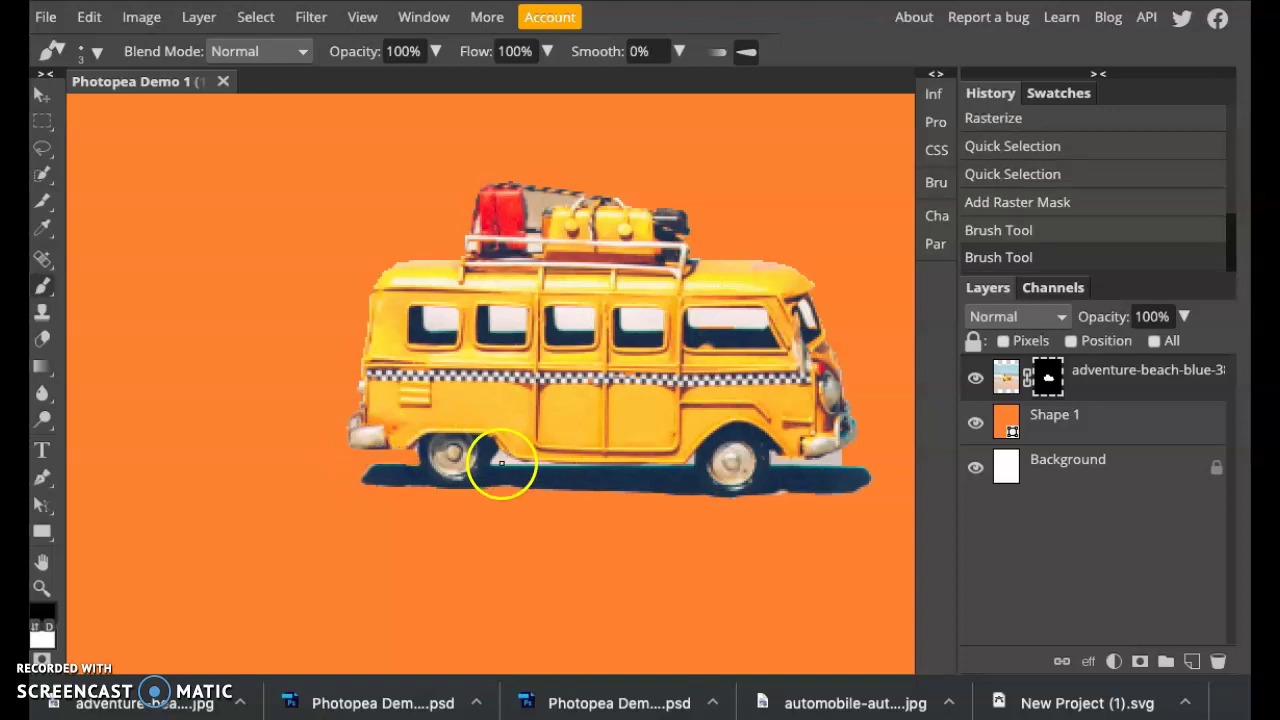
mouse_move(494, 462)
mouse_down()
mouse_move(535, 442)
mouse_move(535, 405)
mouse_up()
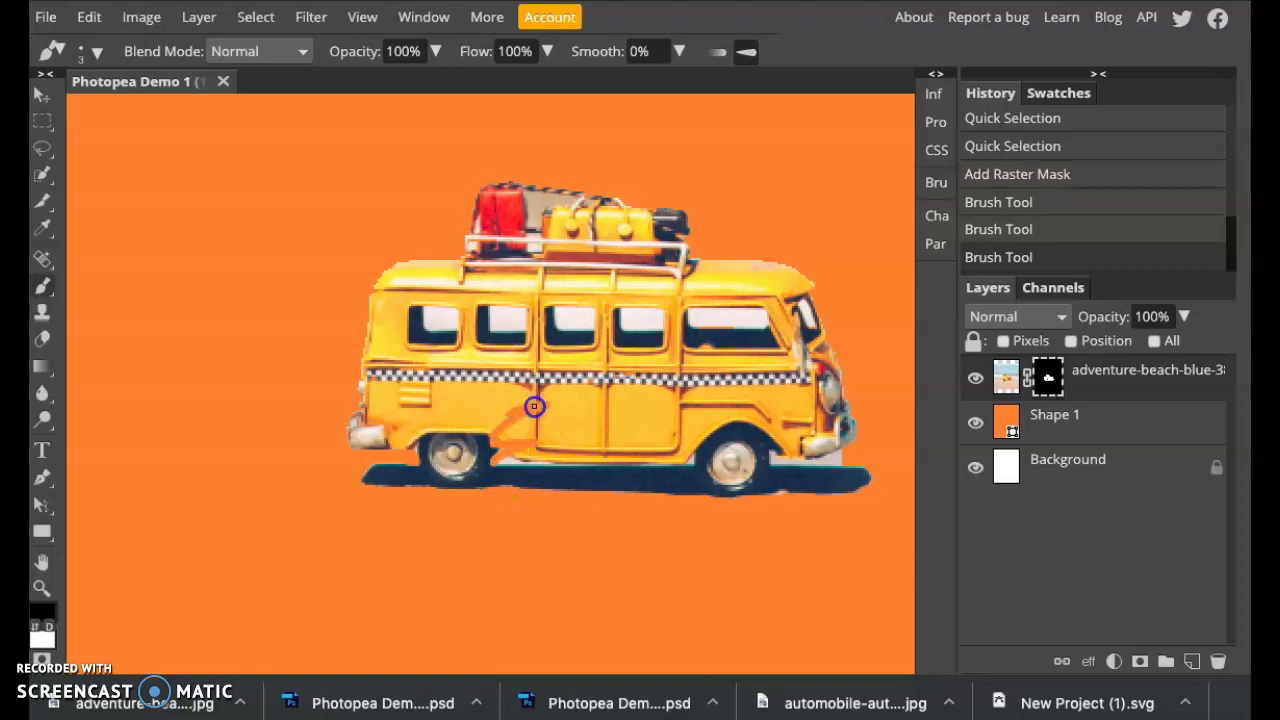
drag(435, 432, 435, 432)
- Paint the hidden patch of the van's lower body back in with a white 11 px brush on the mask
click(36, 628)
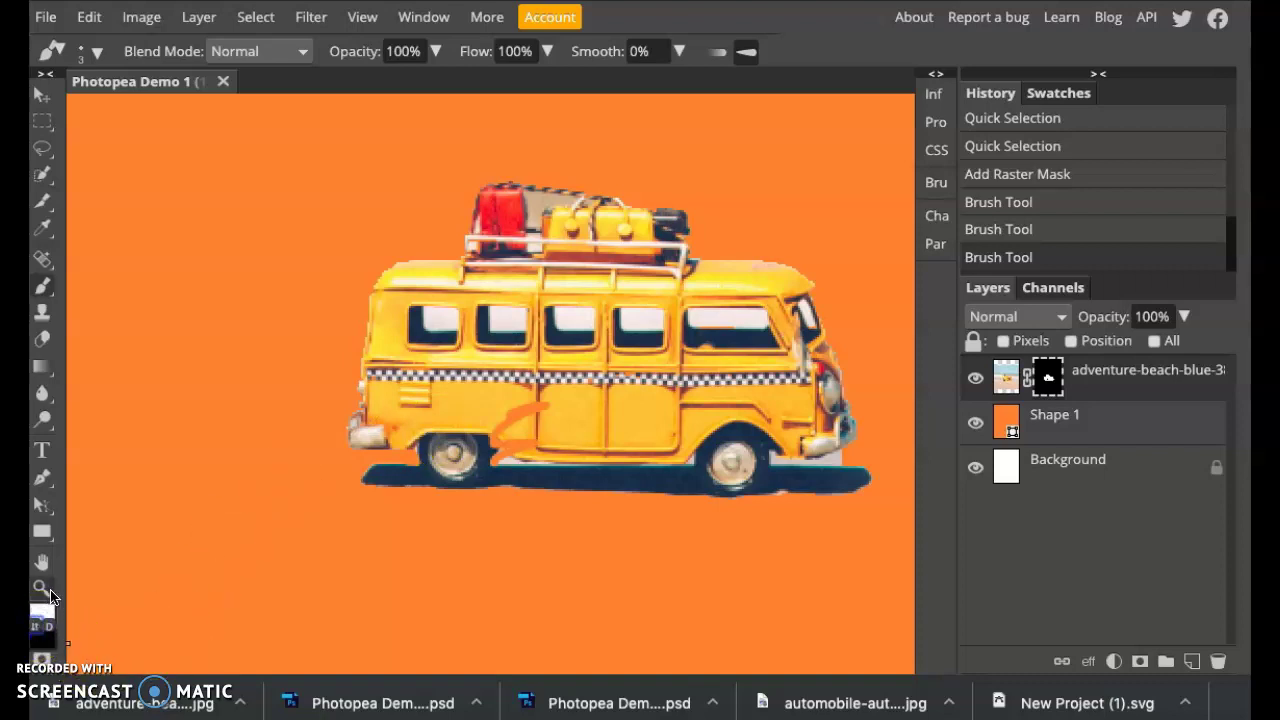
click(94, 53)
drag(110, 108, 128, 108)
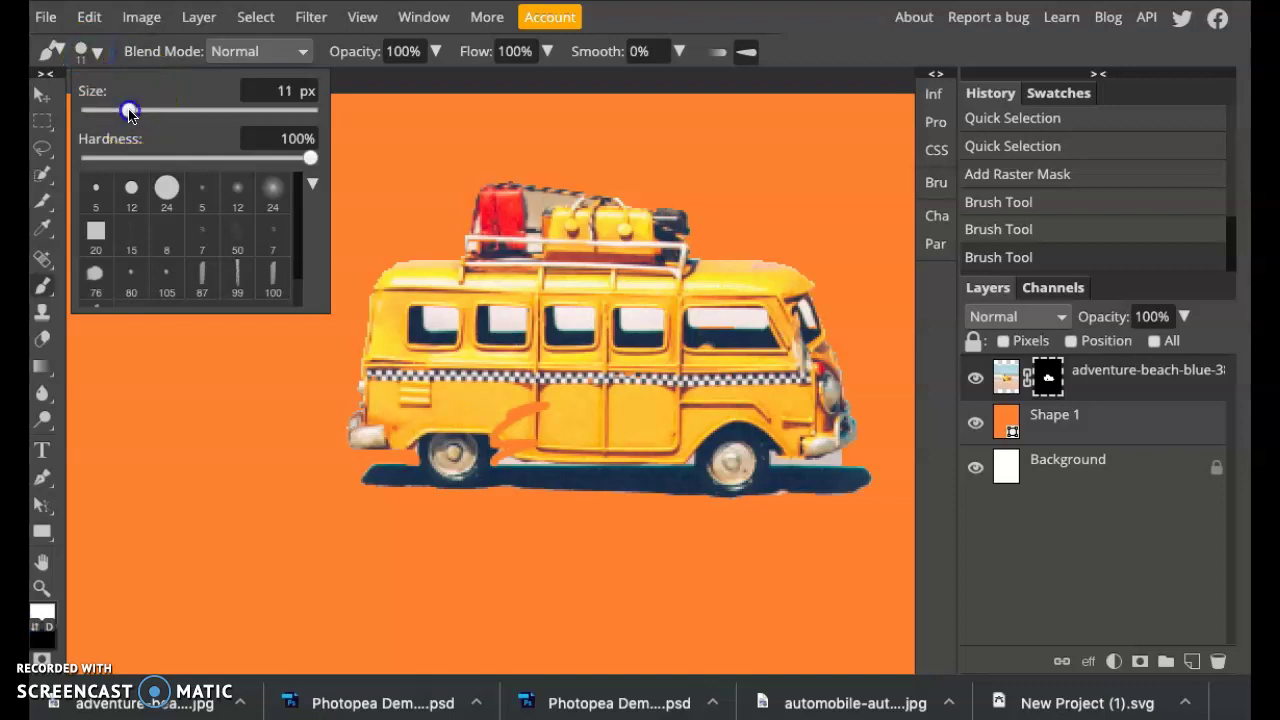
click(505, 415)
drag(487, 443, 537, 451)
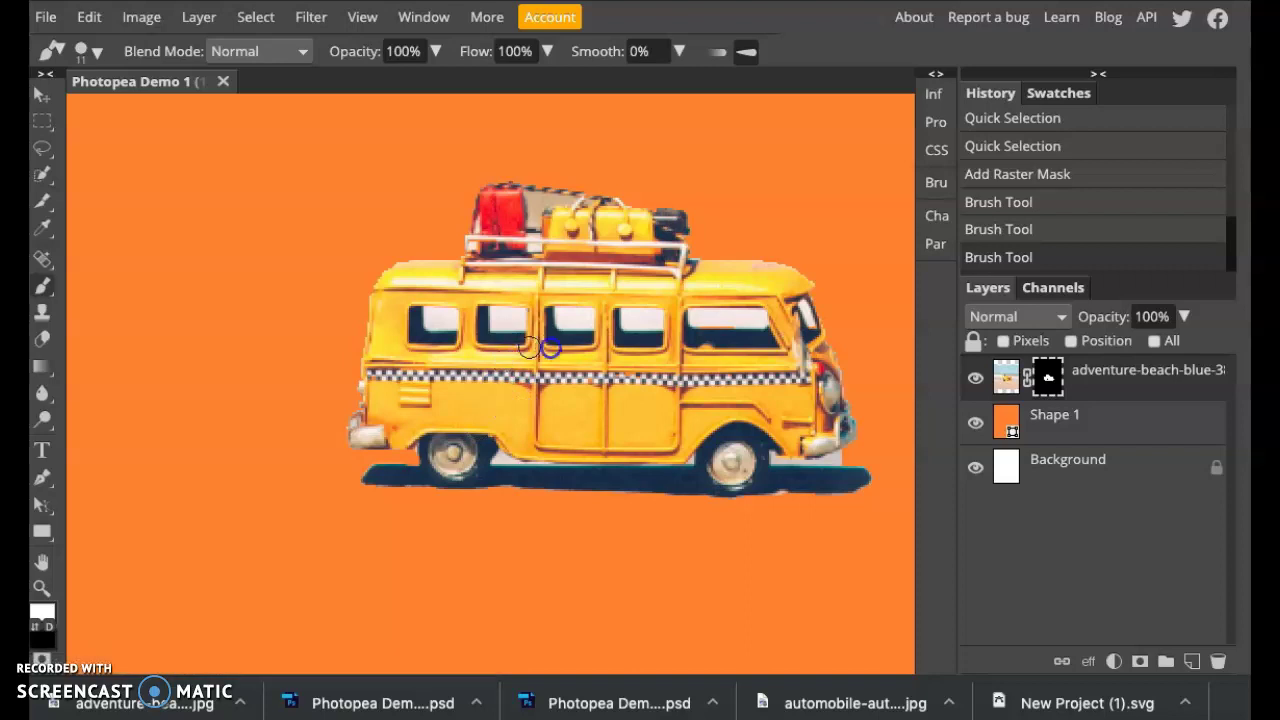
click(494, 443)
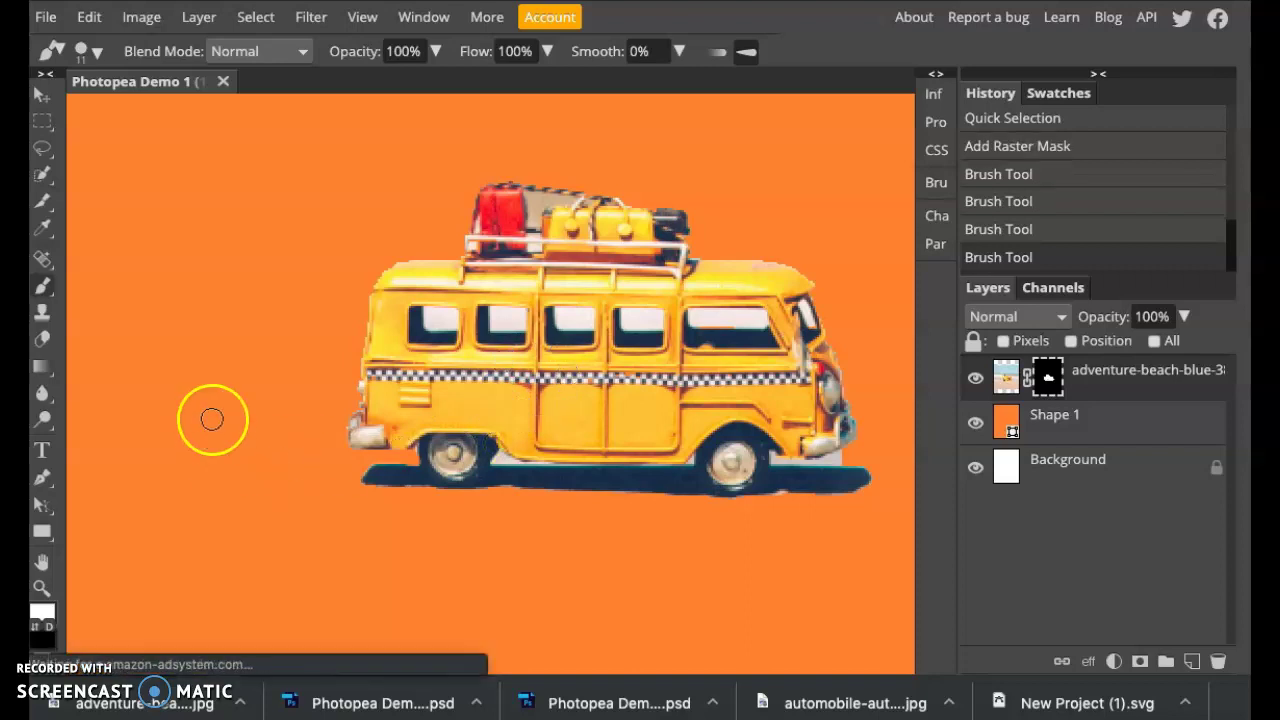
- Hide the leftover sand below the front bumper by painting black on the mask with a 3 px brush
right_click(42, 505)
click(46, 625)
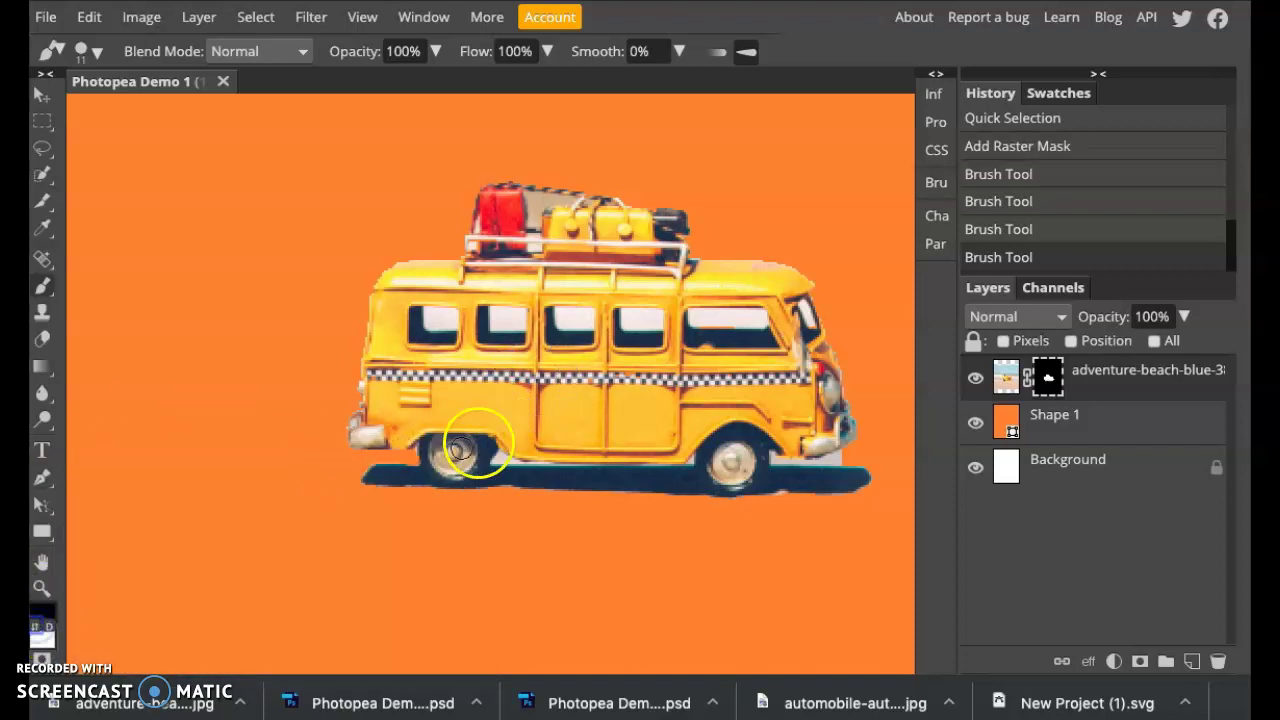
click(97, 51)
drag(122, 109, 110, 109)
click(846, 460)
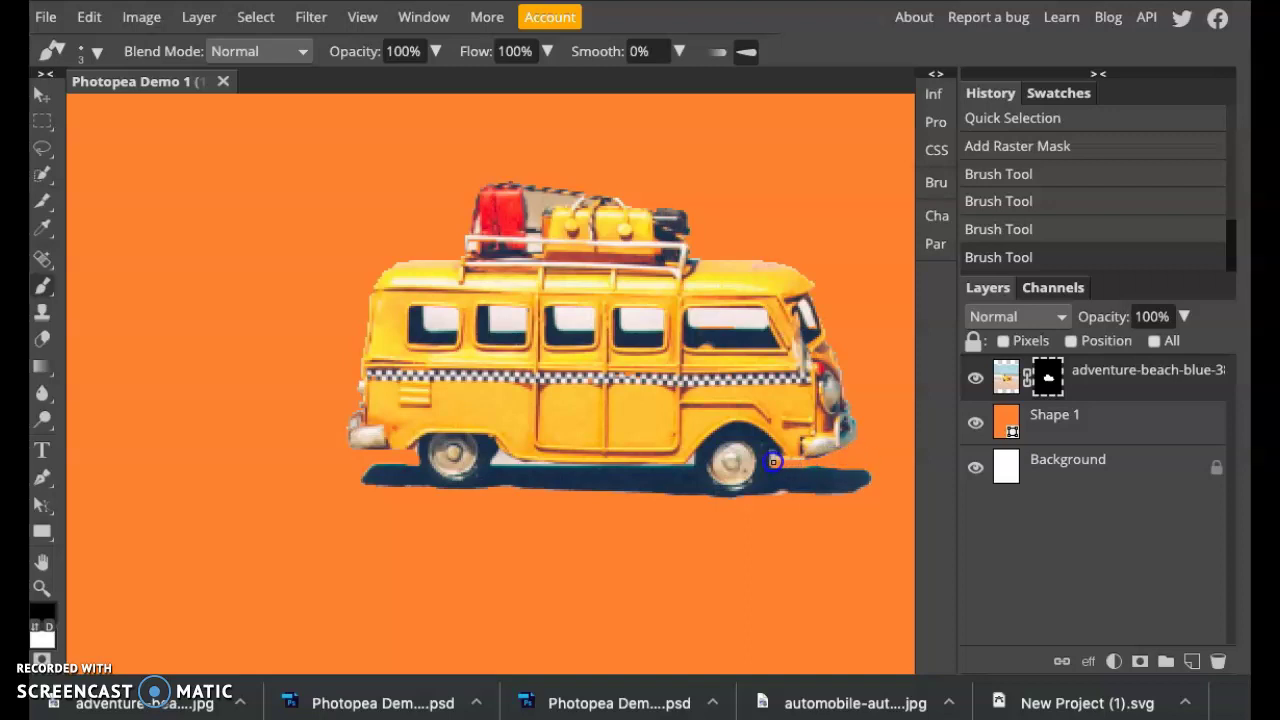
click(792, 458)
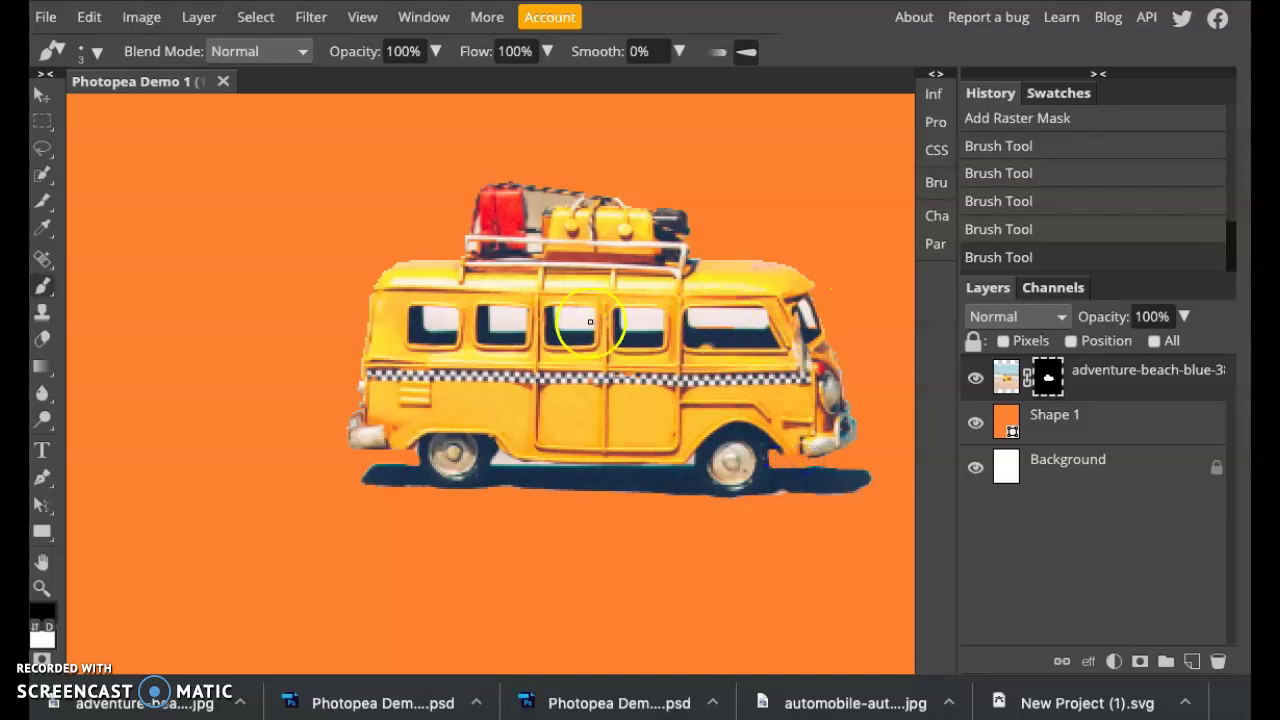
- Paint black over the sand between the rear wheel and the van's underside, and touch up the shadow's edge with white
click(497, 460)
click(520, 466)
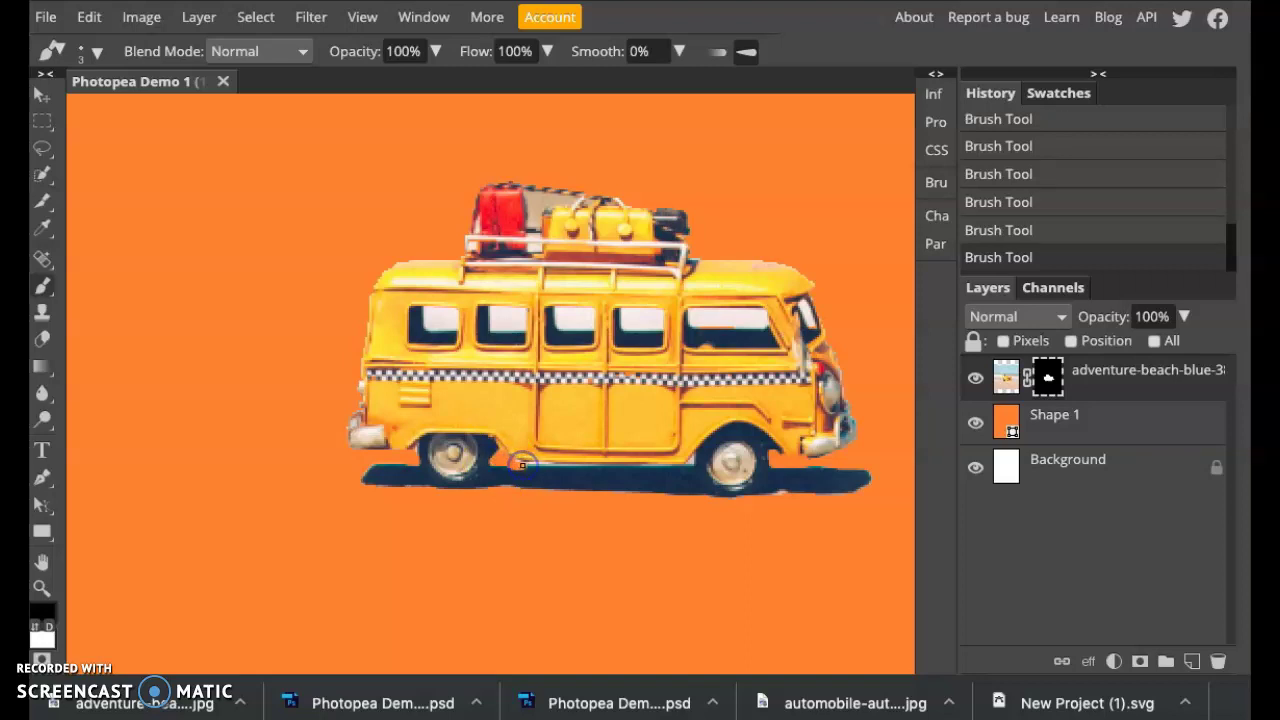
click(35, 625)
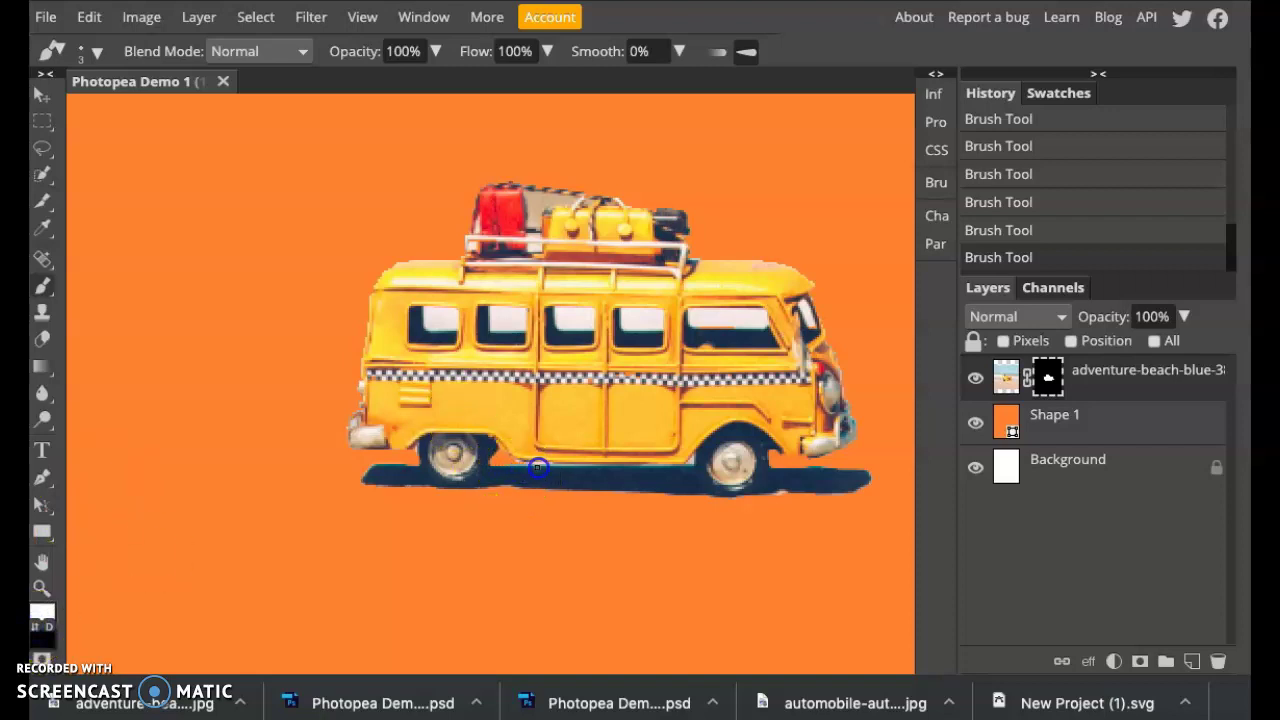
- Target the beach photo layer's image instead of its mask and move the van straight down to the lower part of the page
click(42, 94)
click(41, 588)
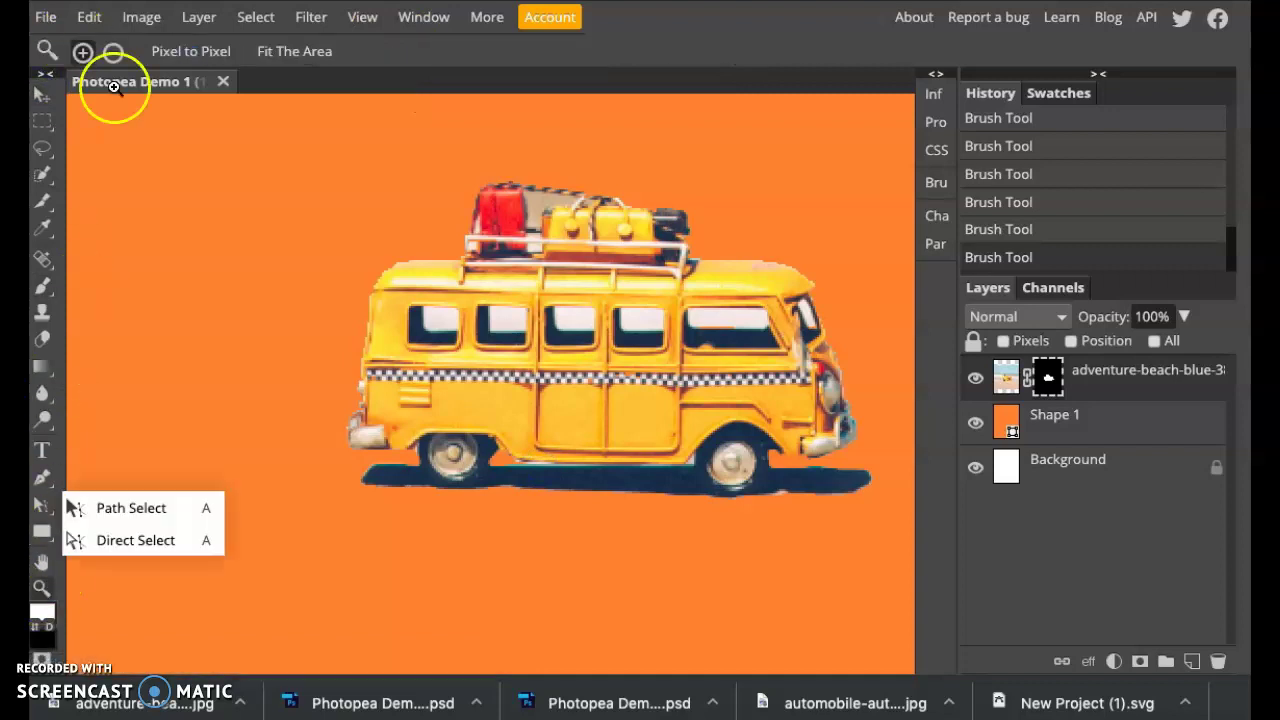
click(113, 55)
click(194, 211)
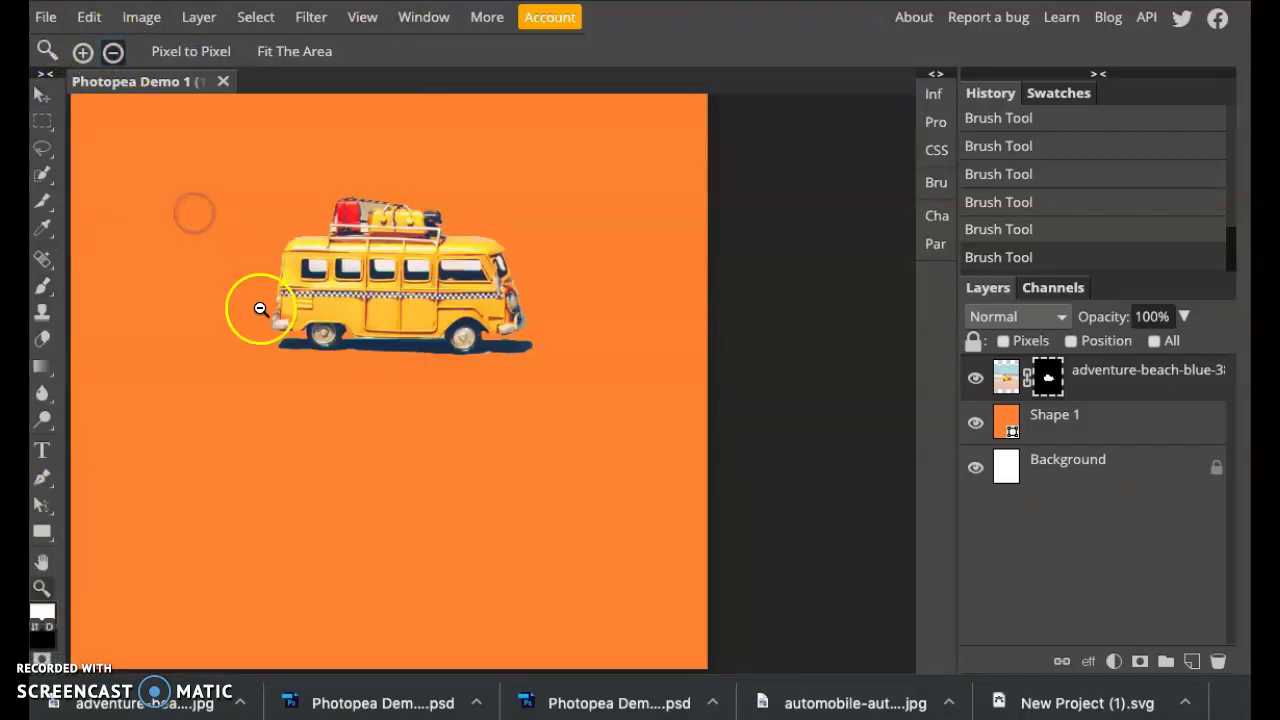
scroll(249, 295, up, 1)
click(42, 94)
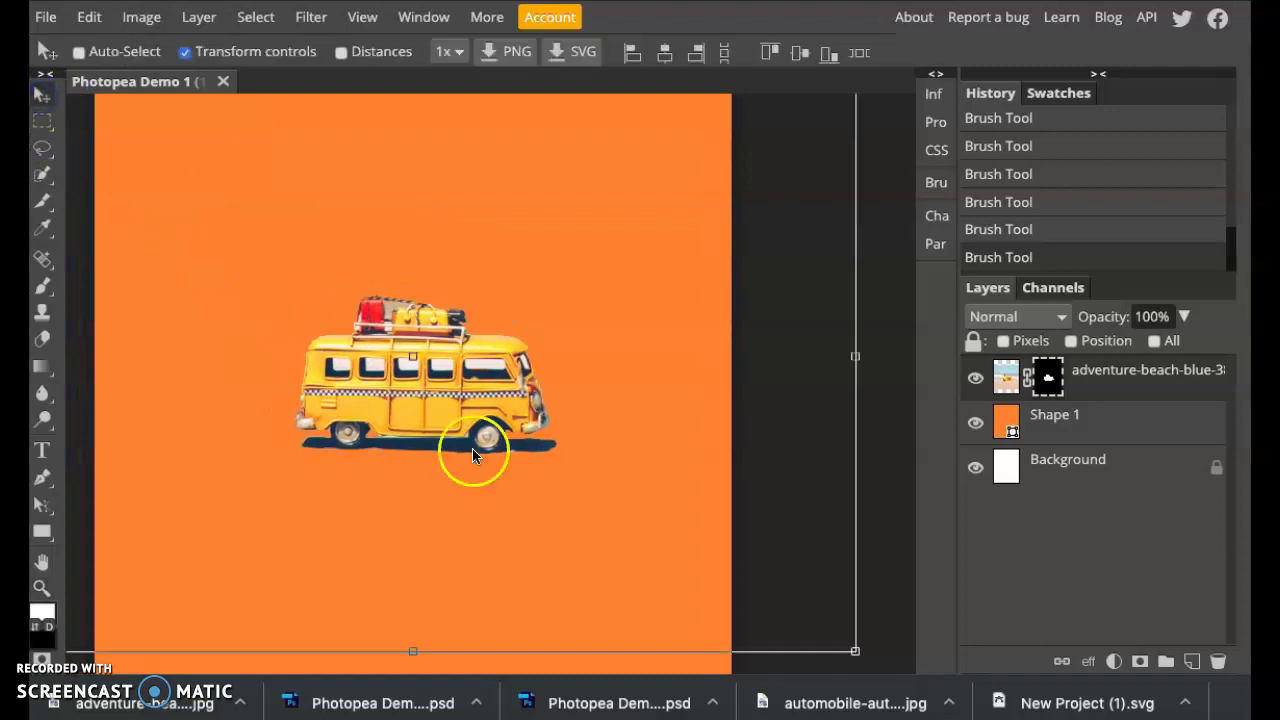
click(41, 588)
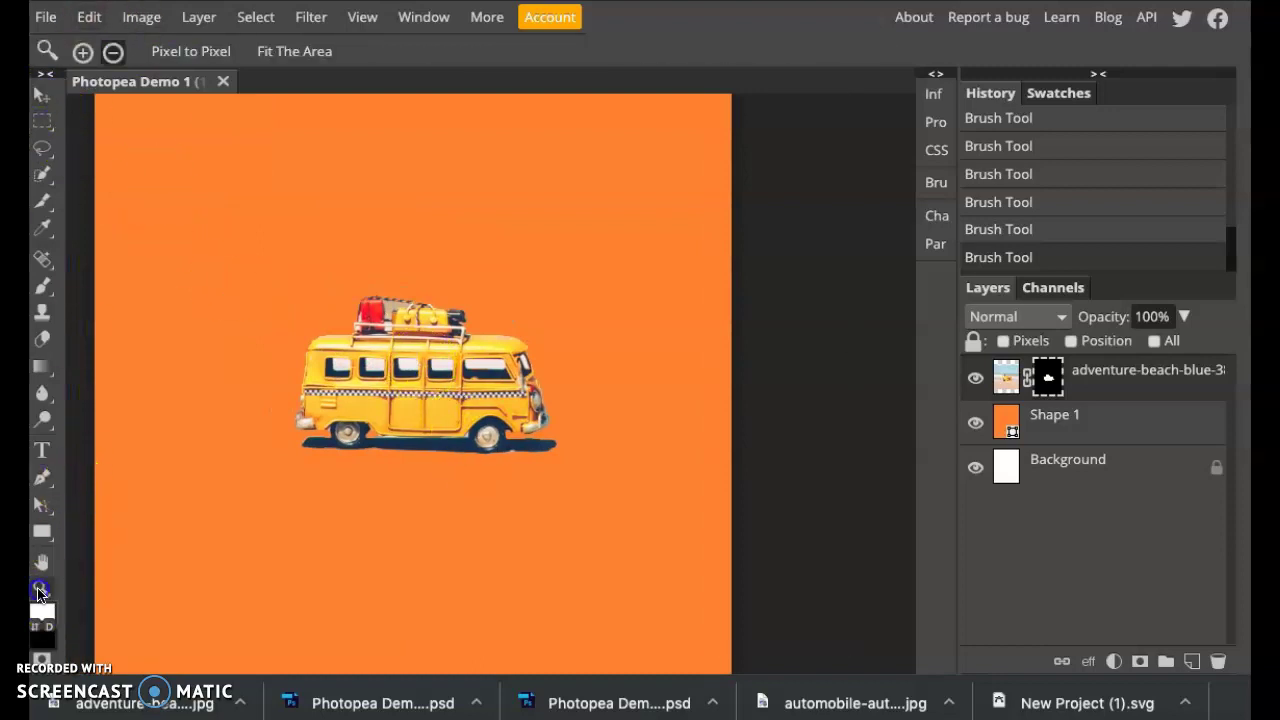
click(220, 270)
click(42, 94)
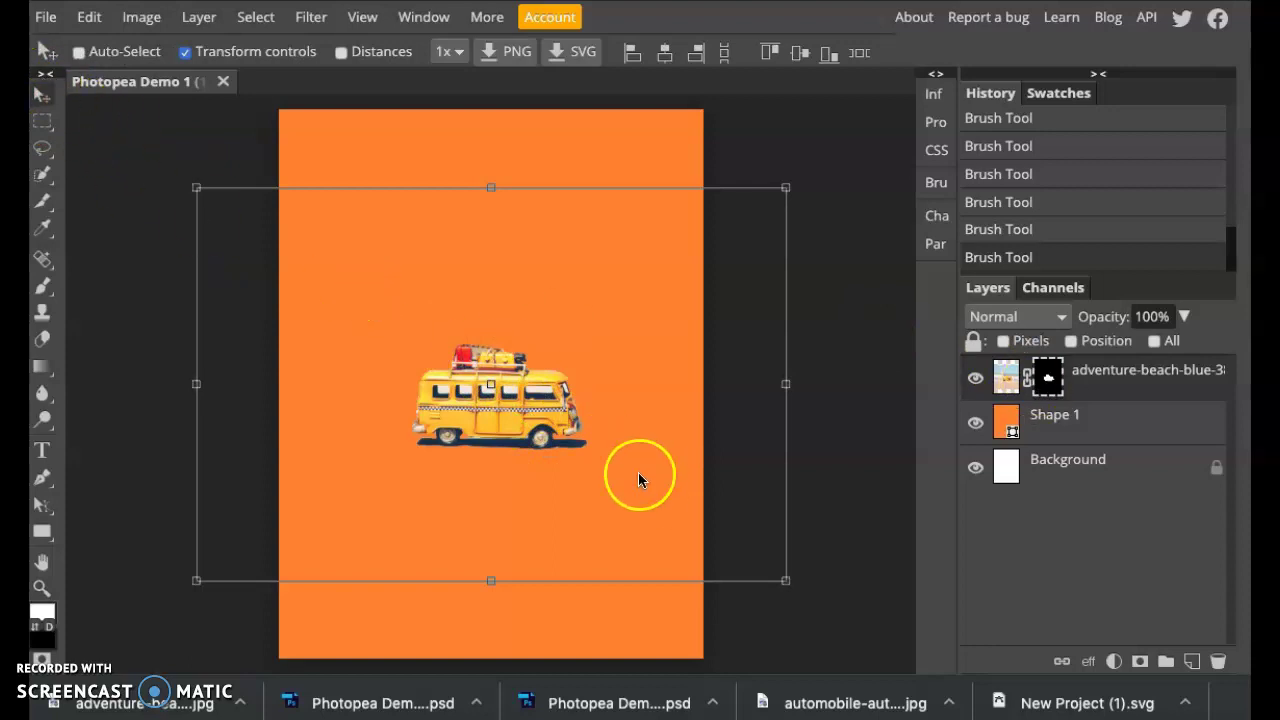
click(1005, 381)
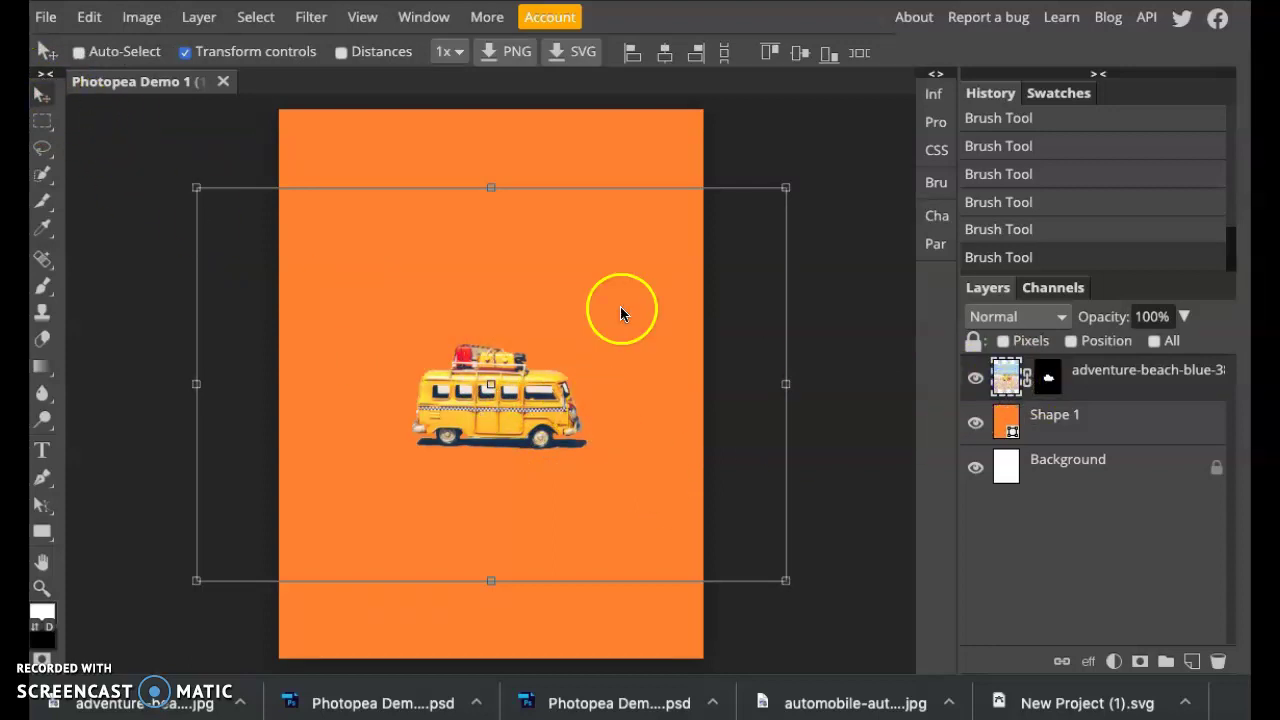
drag(486, 409, 482, 552)
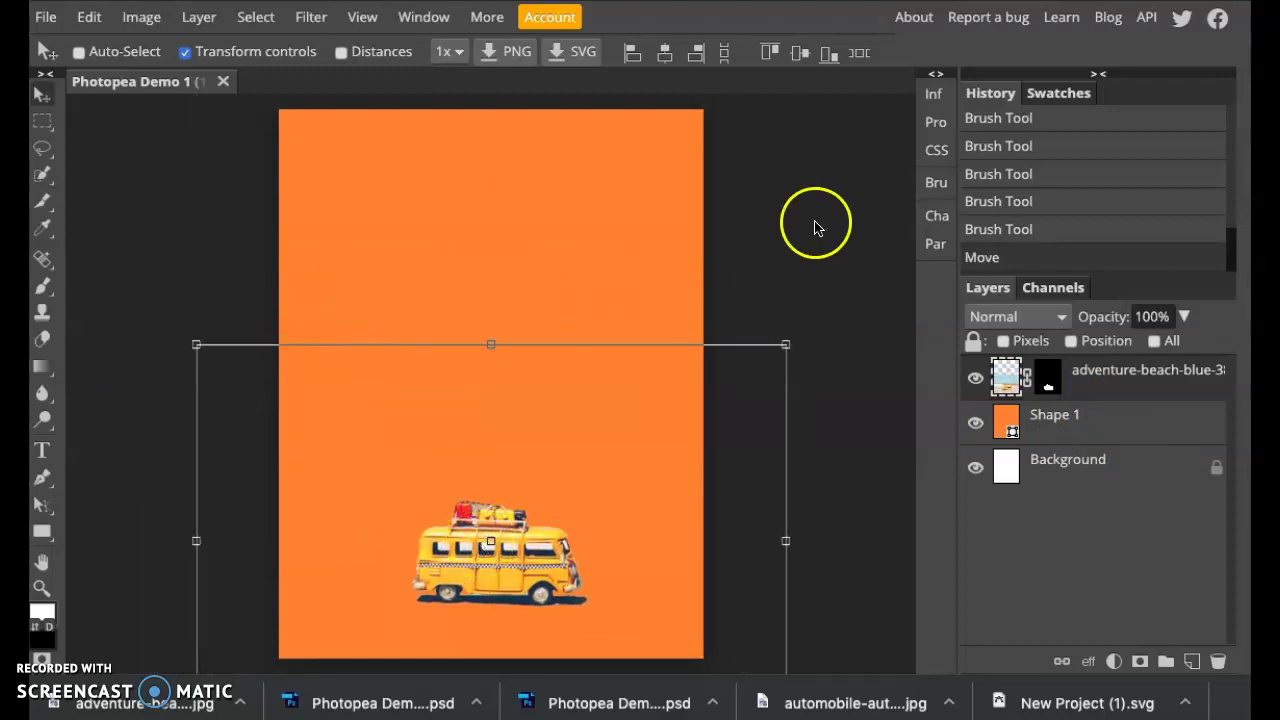
- Scale the van layer proportionally to 124% and move it to the centre of the page
drag(788, 348, 931, 251)
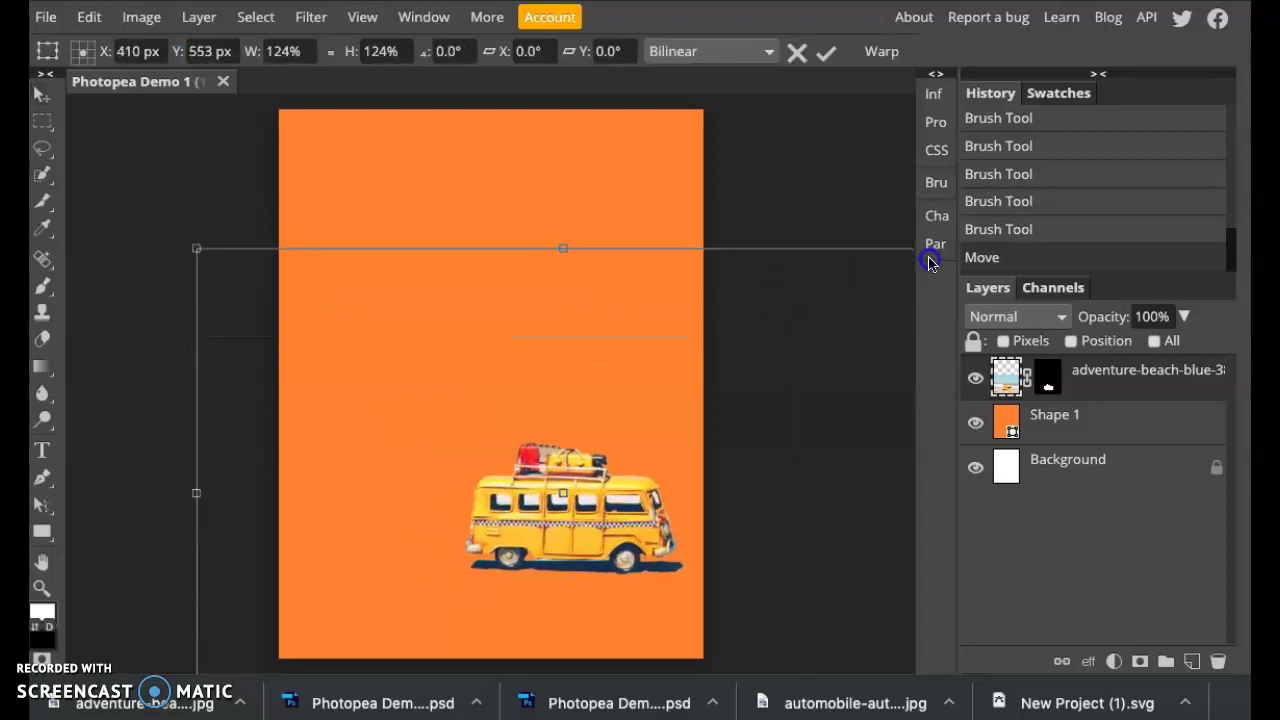
drag(545, 472, 529, 420)
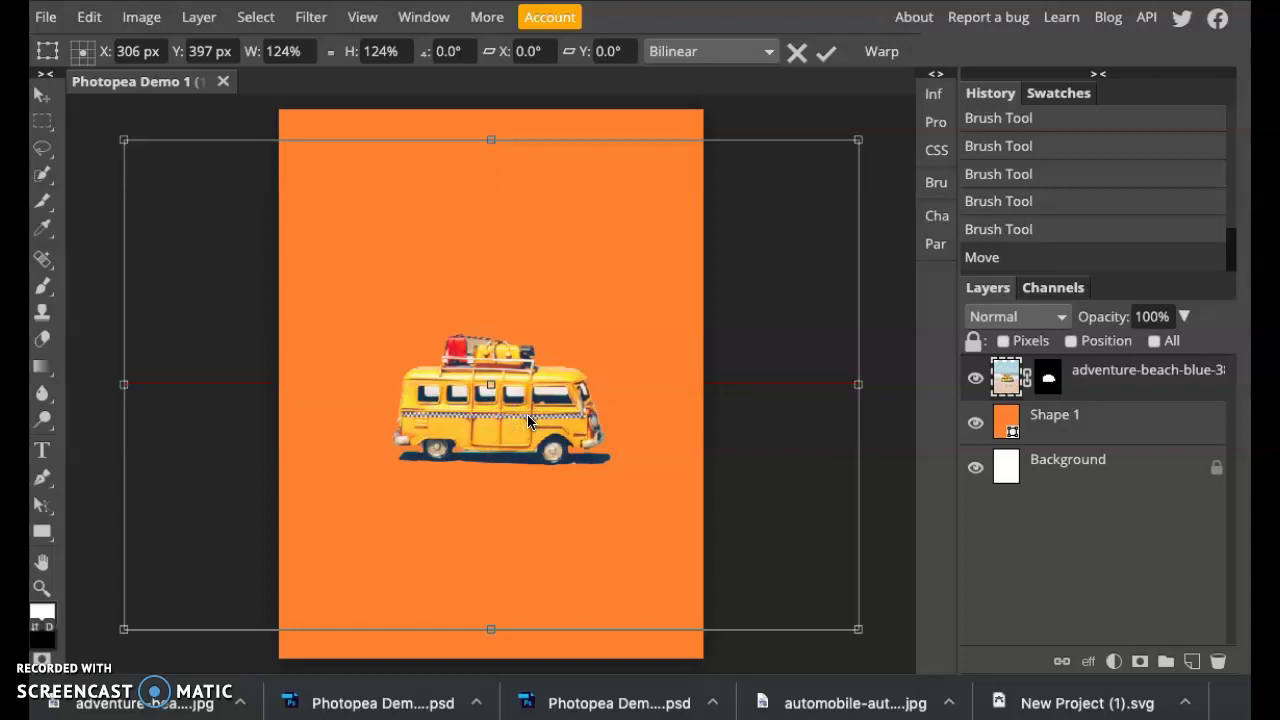